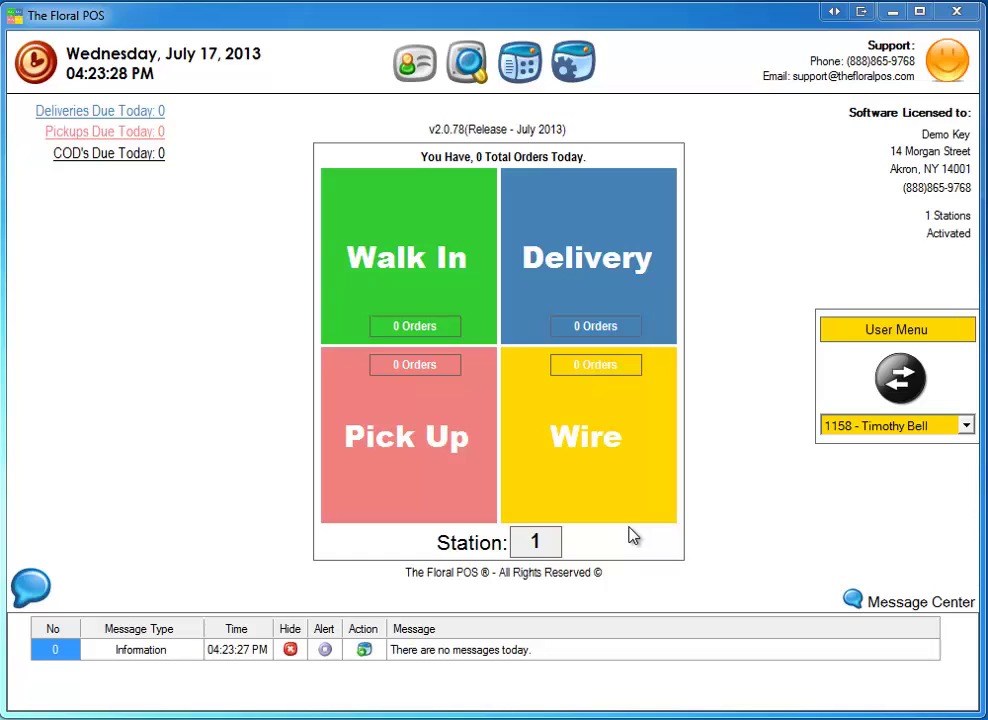
Open the customer administrator and bring up The Floral POS company record that has no contact name.
click(415, 64)
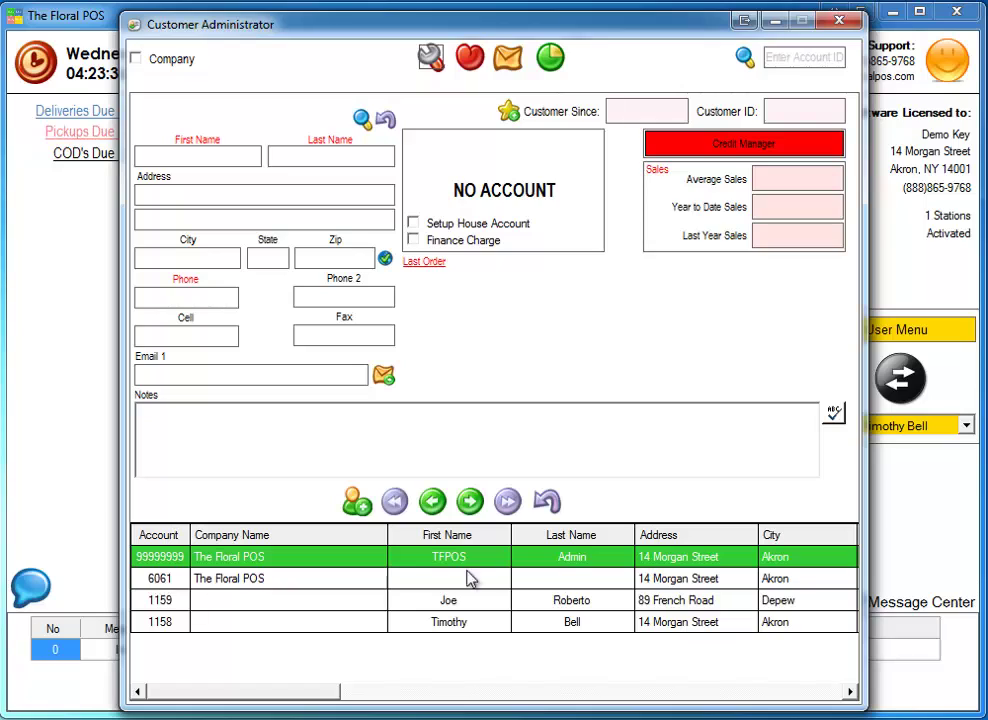
click(282, 588)
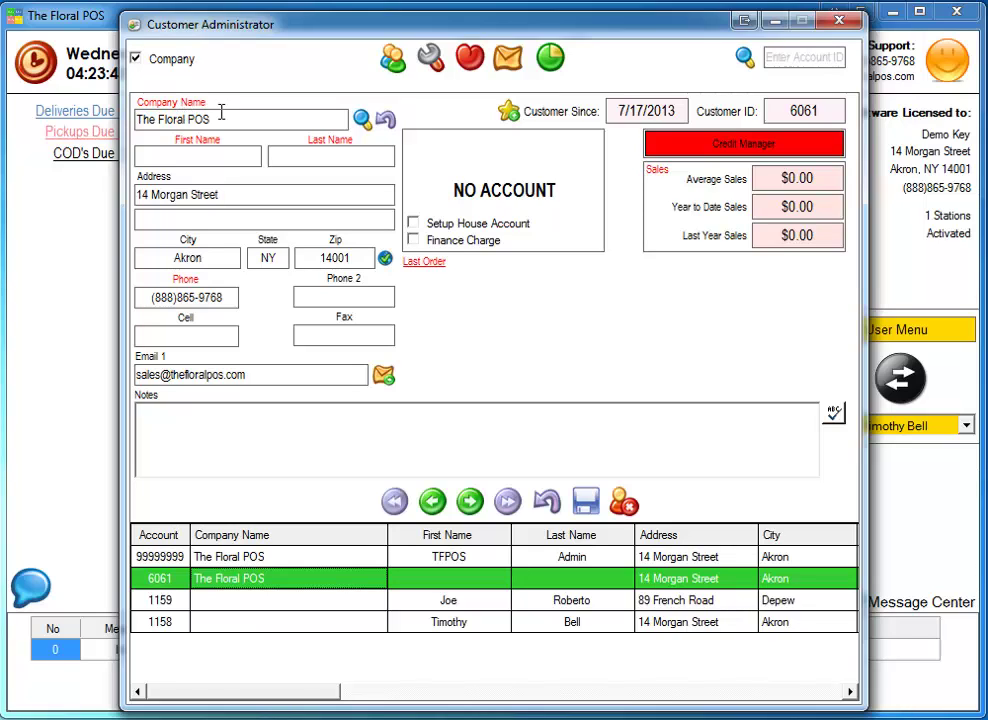
click(467, 606)
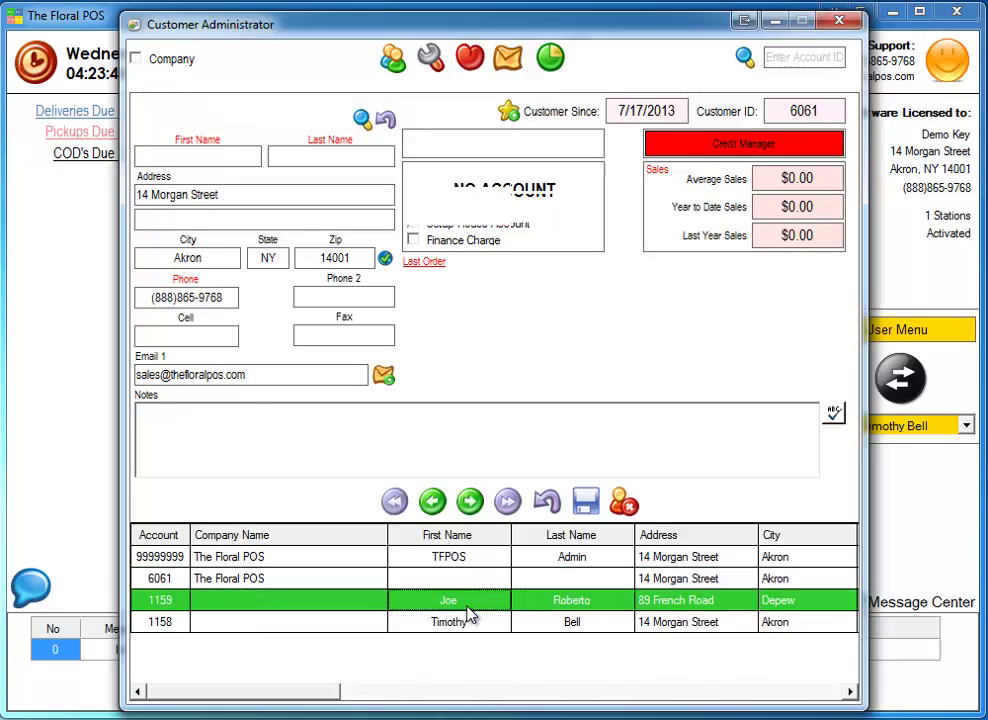
click(465, 620)
click(447, 598)
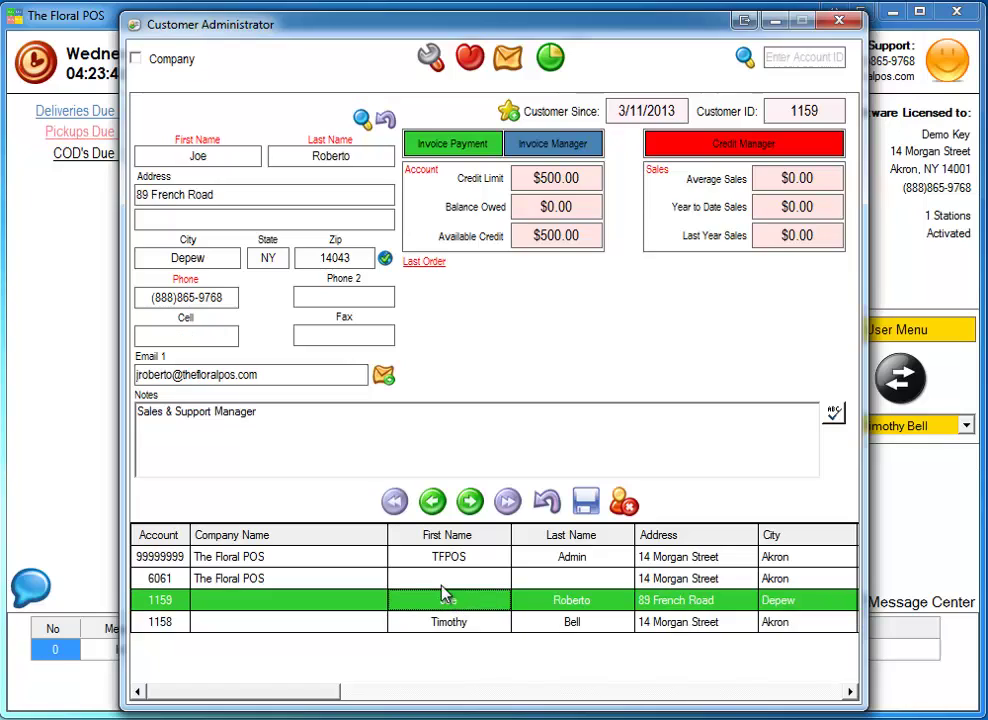
click(304, 580)
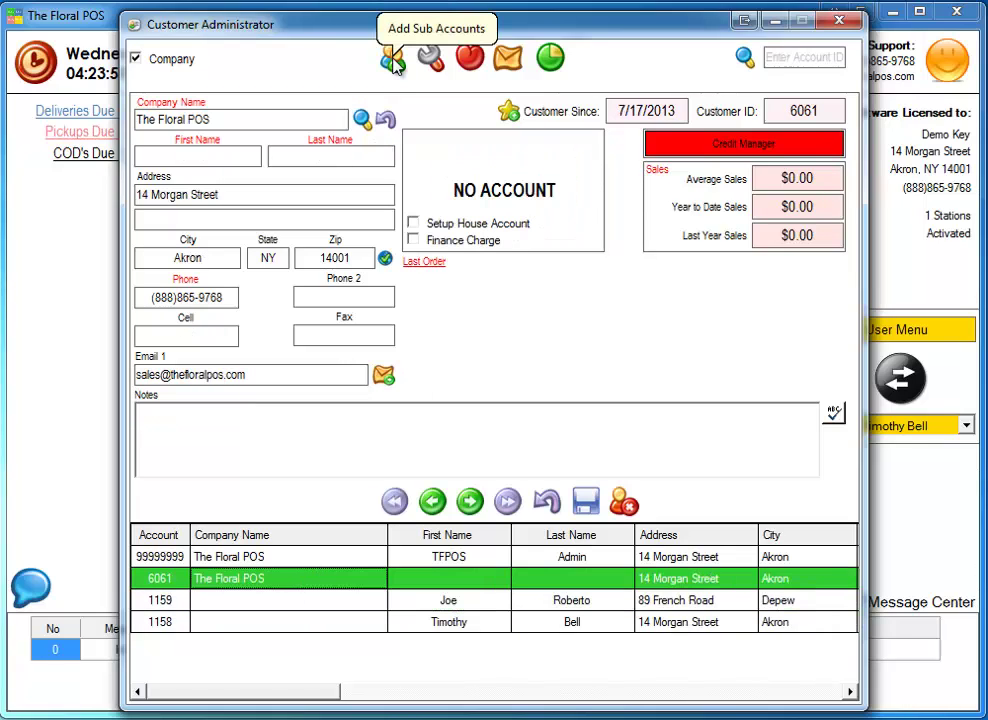
Examine the records of the two individual customers who have no company name, one in Depew and one in Akron.
click(447, 622)
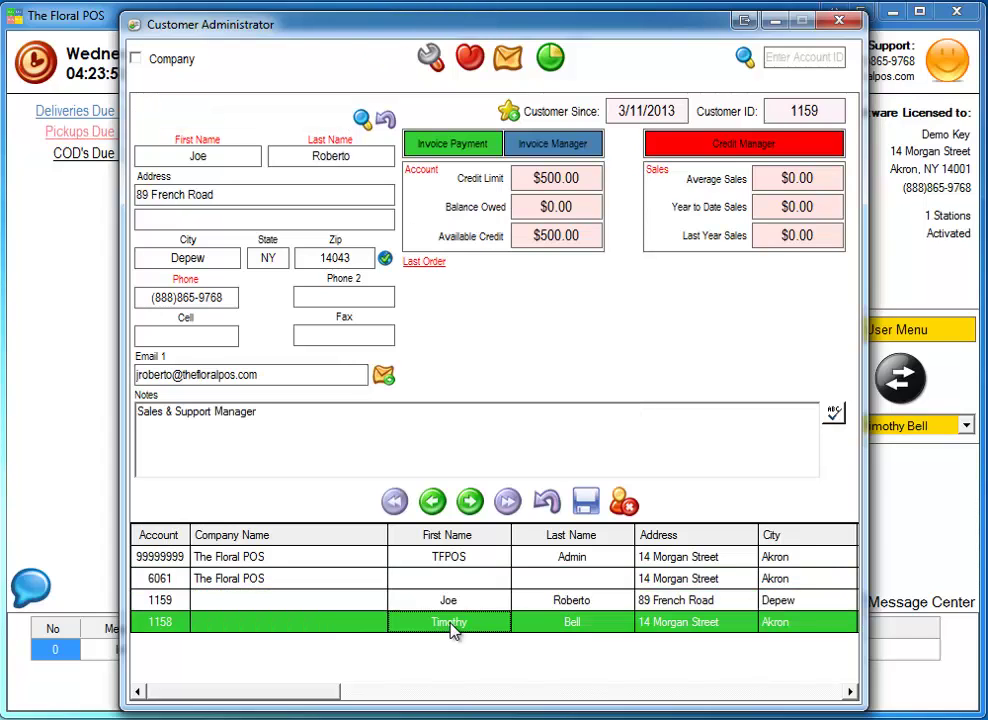
key(Up)
key(Down)
key(Up)
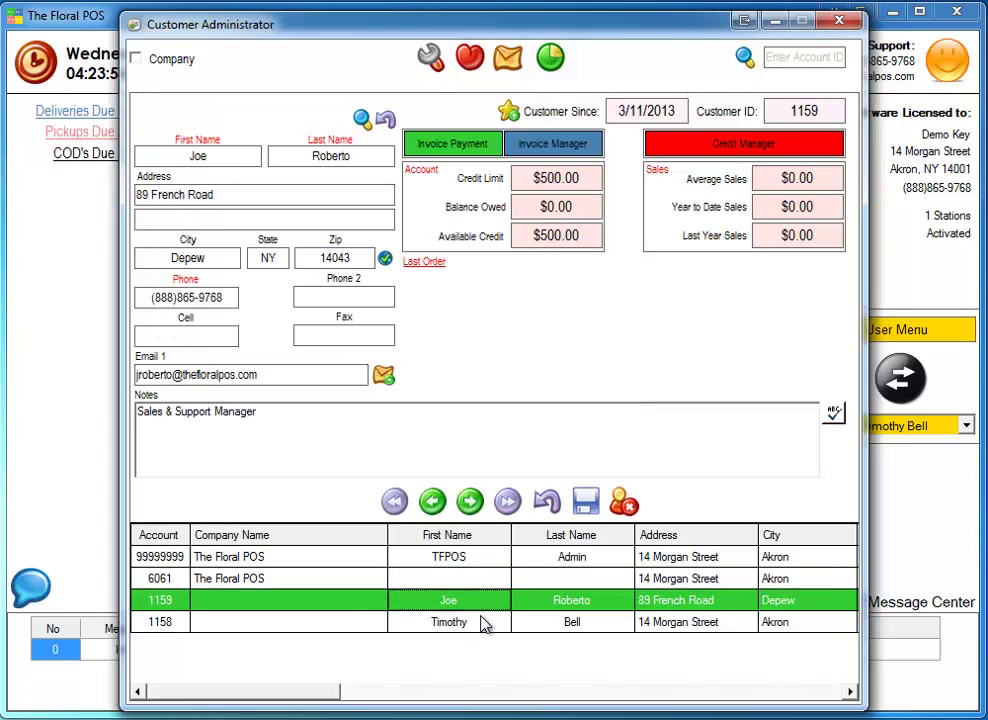
click(482, 617)
click(487, 601)
click(485, 614)
click(479, 604)
click(468, 616)
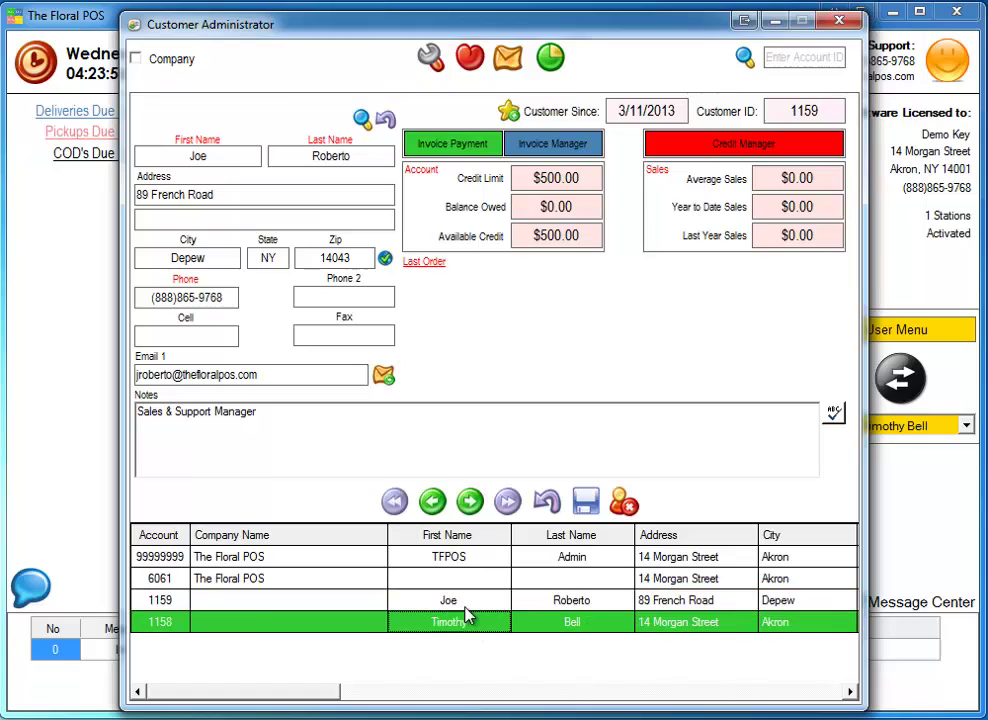
click(465, 606)
Add the individual customer from Depew as a sub account of The Floral POS company account.
click(287, 578)
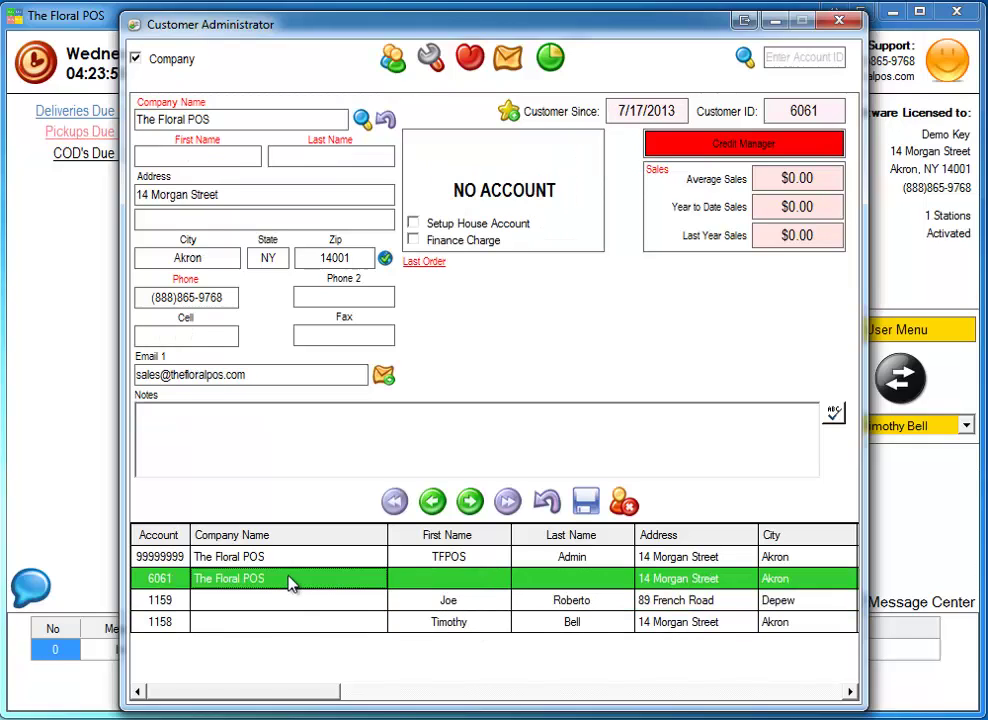
click(395, 62)
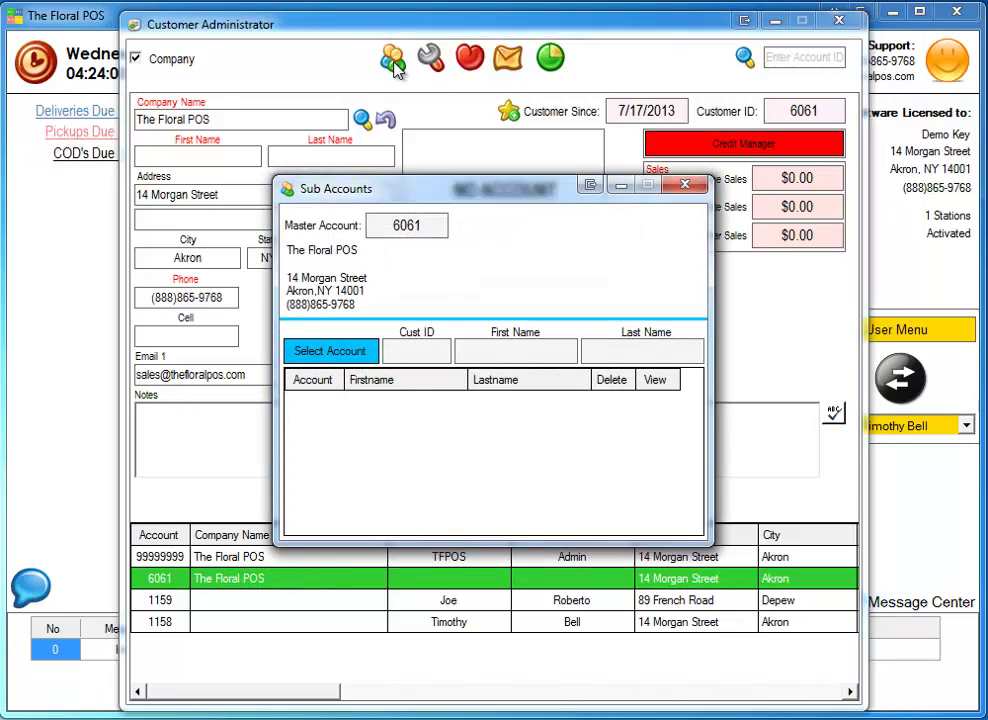
click(330, 352)
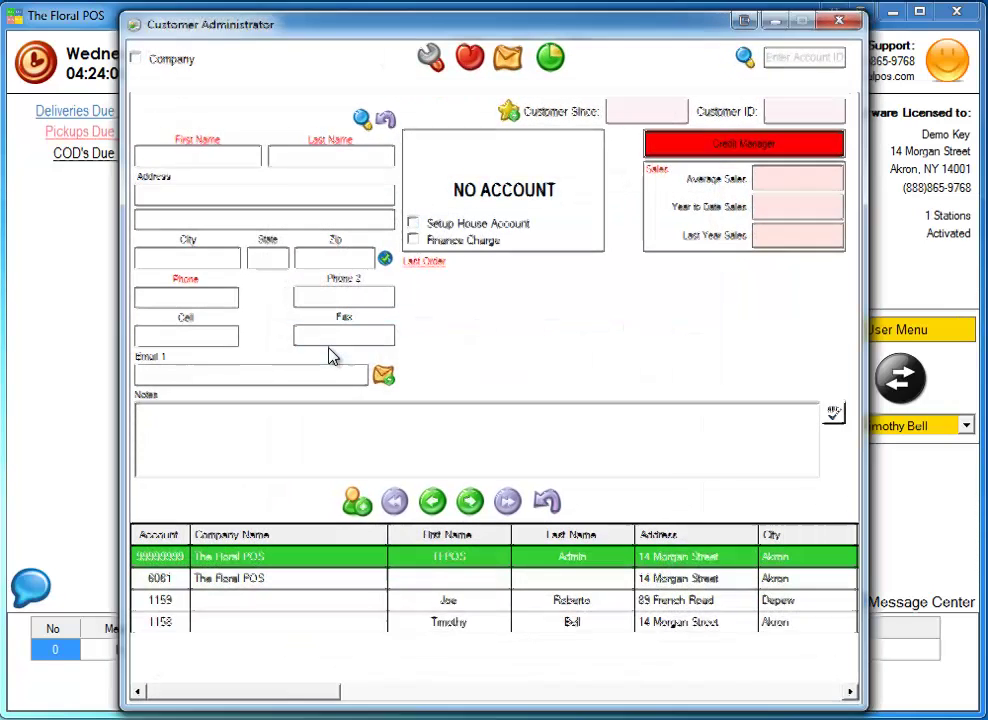
click(442, 610)
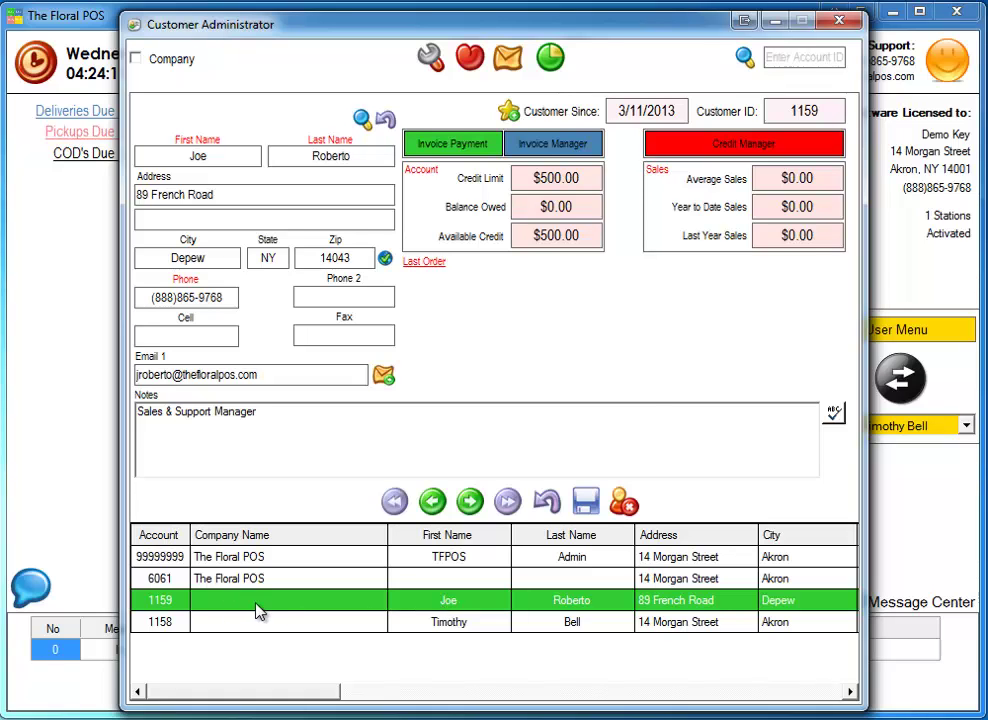
click(838, 21)
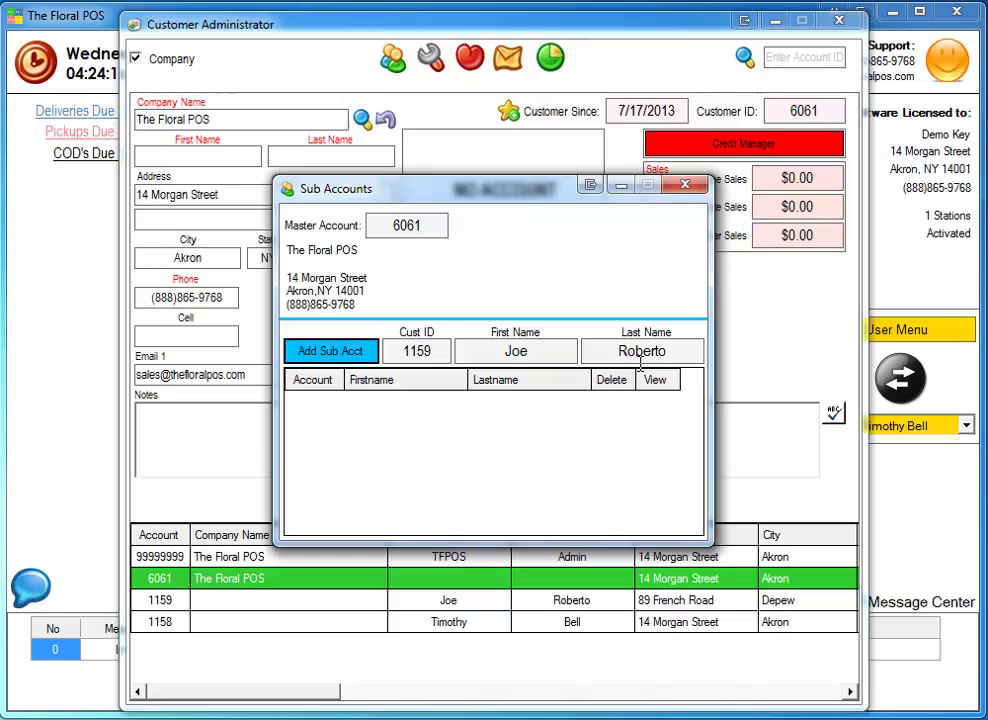
click(335, 352)
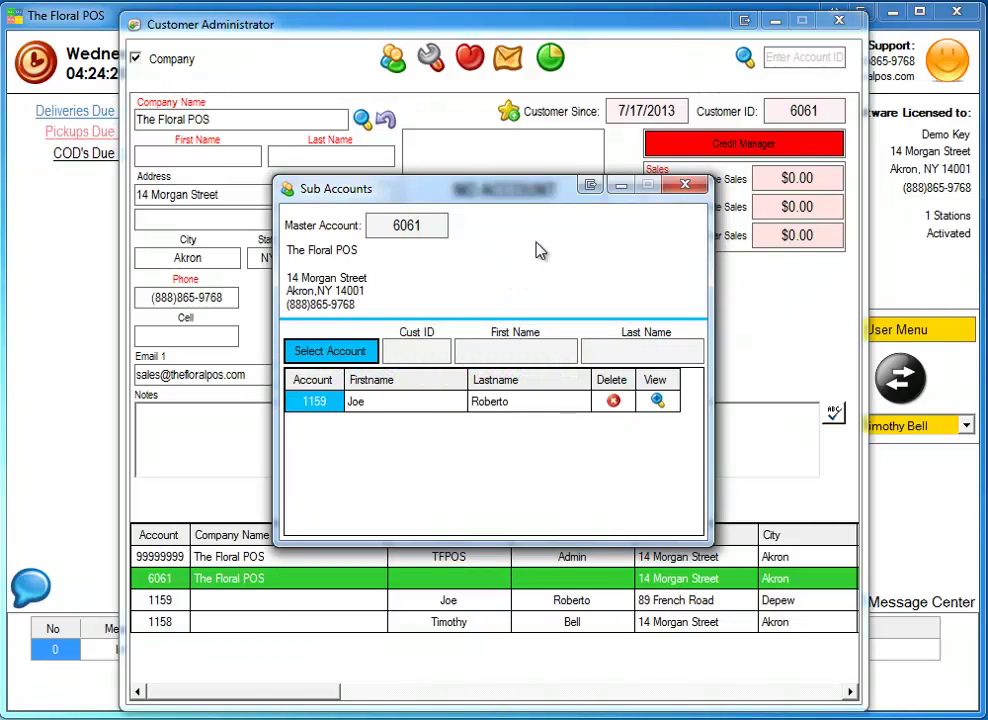
Add the individual customer from Akron as another sub account of The Floral POS and close the sub accounts list.
click(352, 355)
click(468, 624)
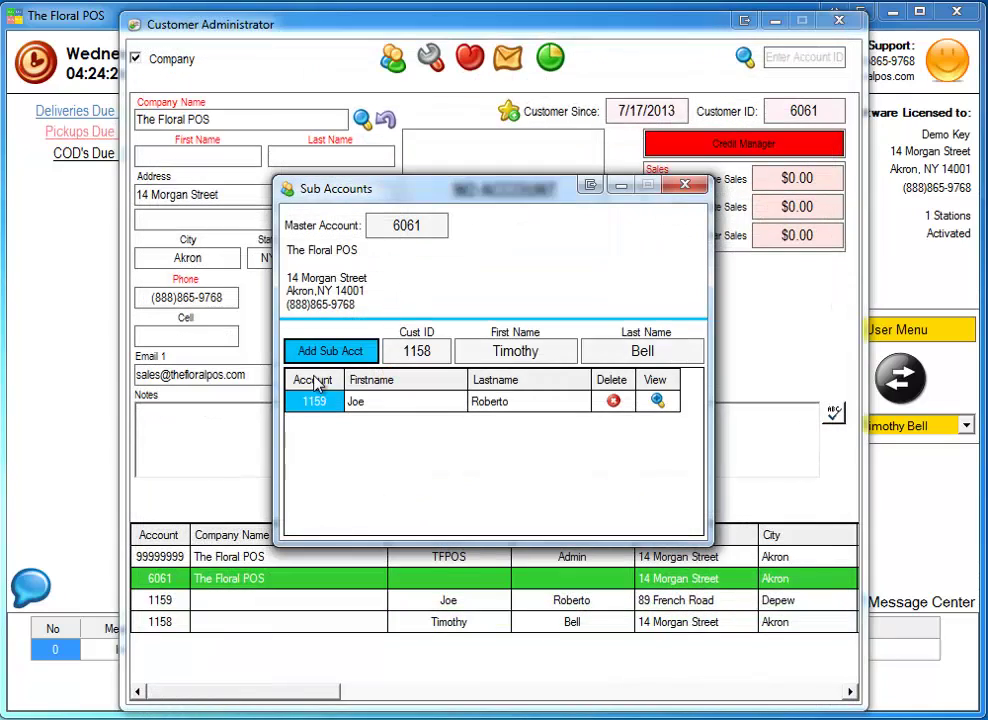
click(322, 356)
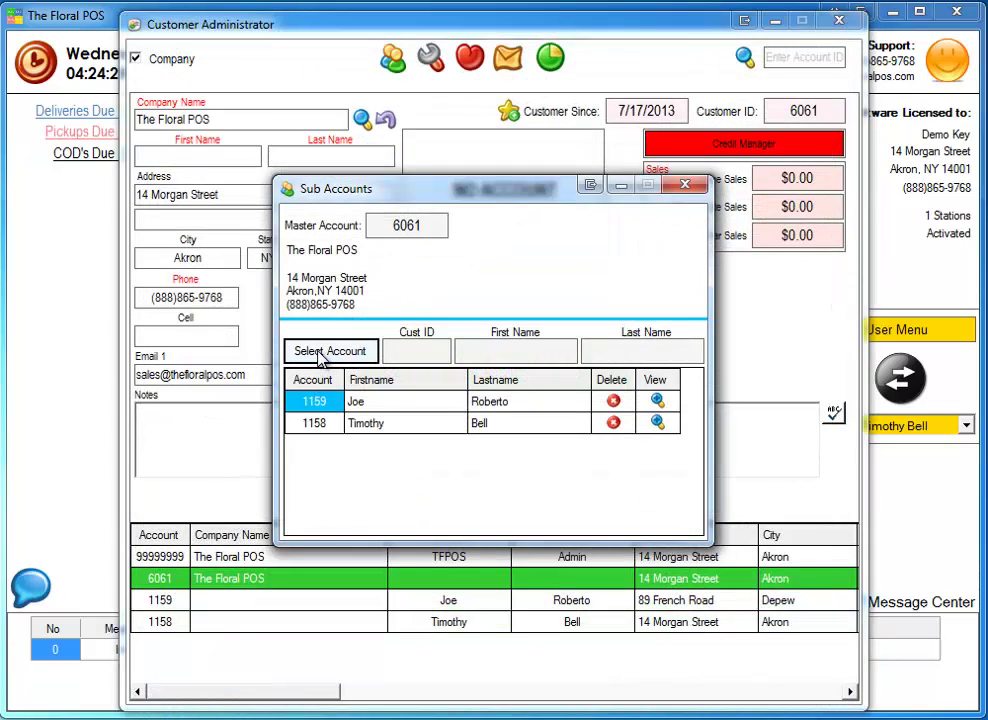
click(684, 187)
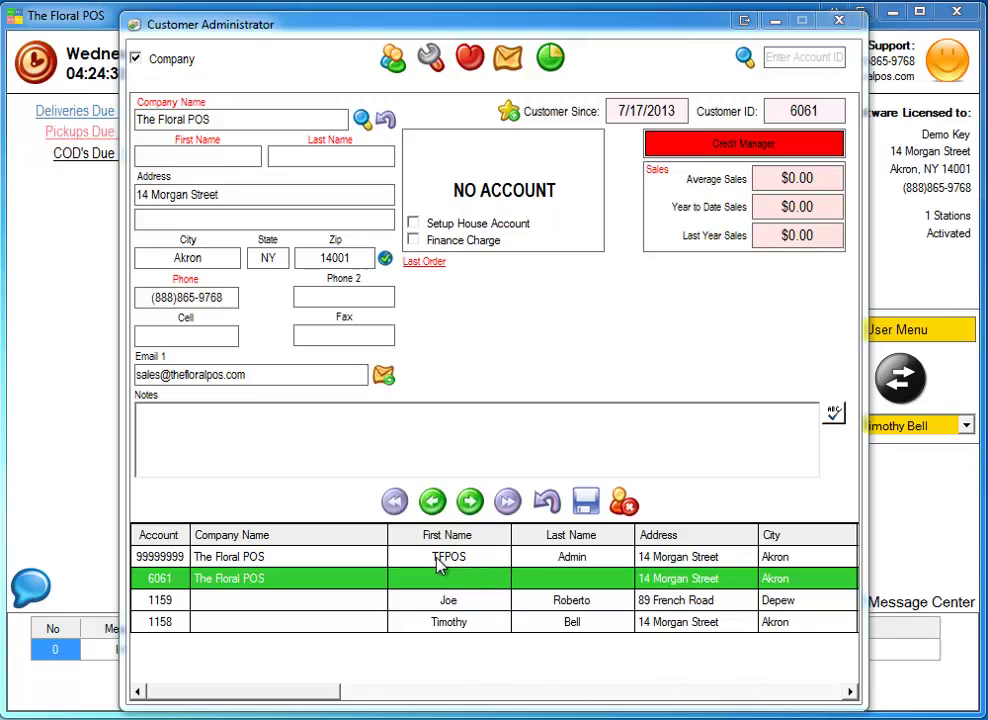
Check the sub account links on both individual records and on The Floral POS record, then close the customer administrator.
click(450, 600)
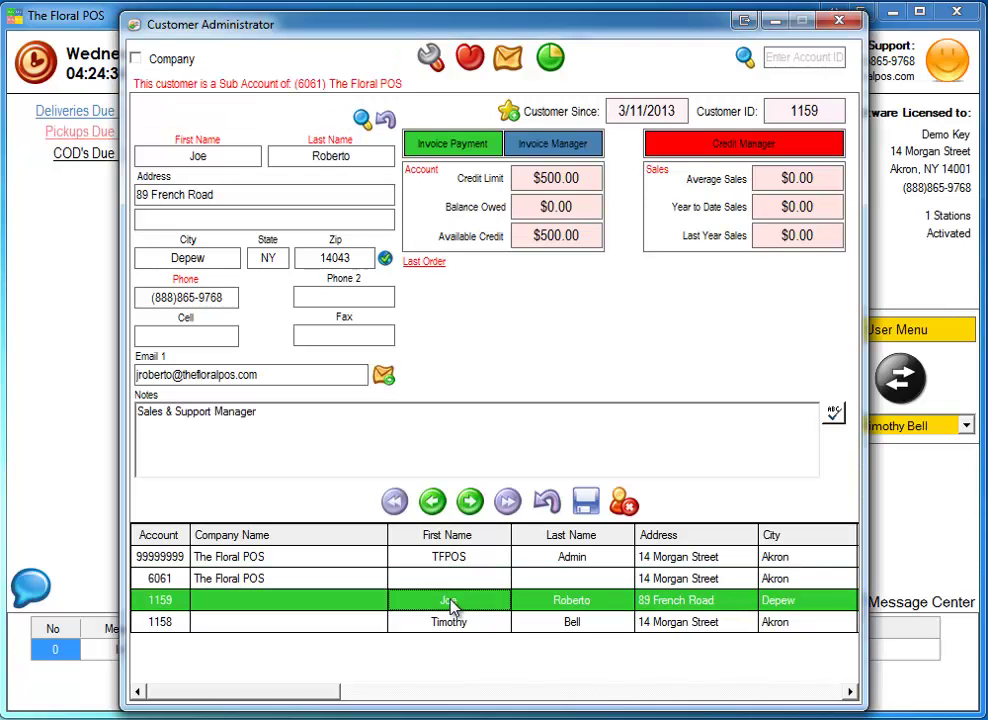
click(450, 622)
click(446, 600)
click(368, 580)
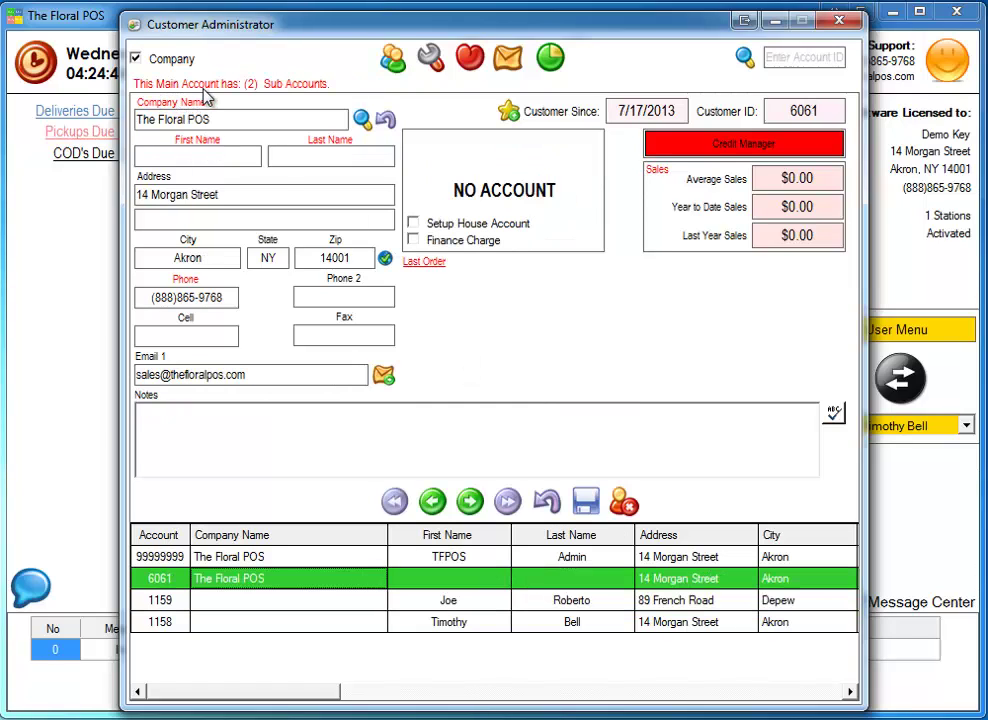
click(393, 60)
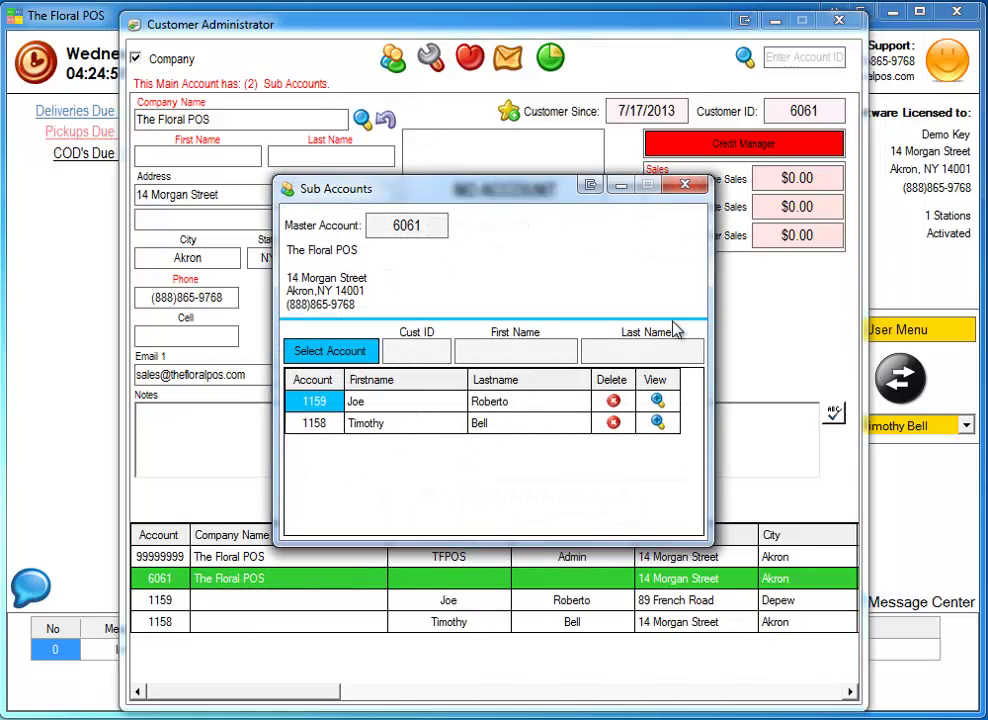
click(685, 188)
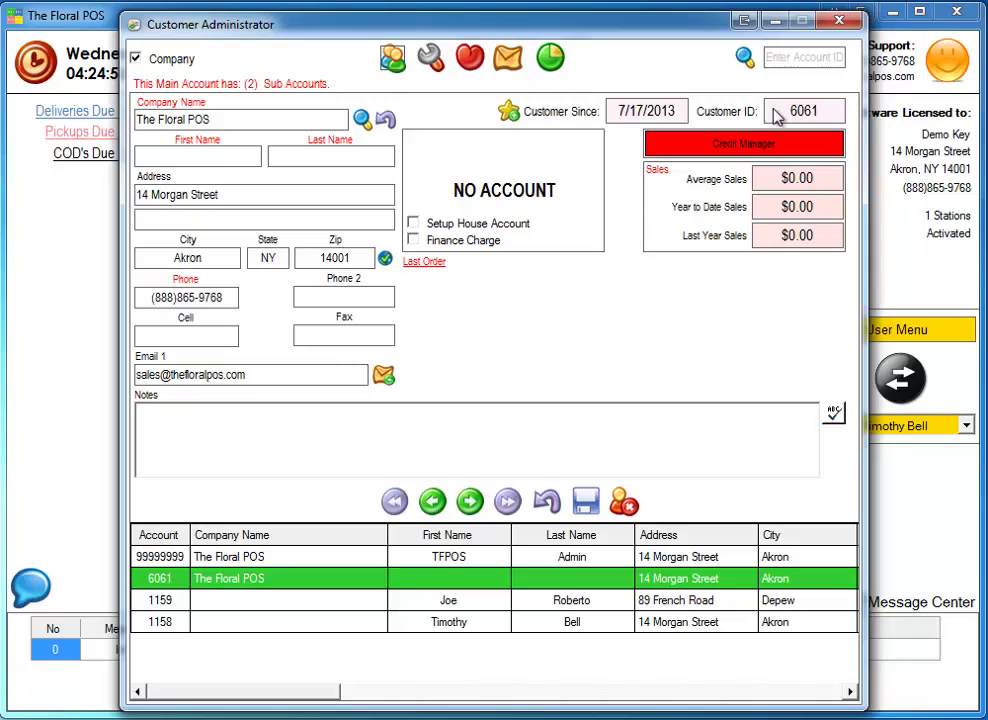
click(850, 20)
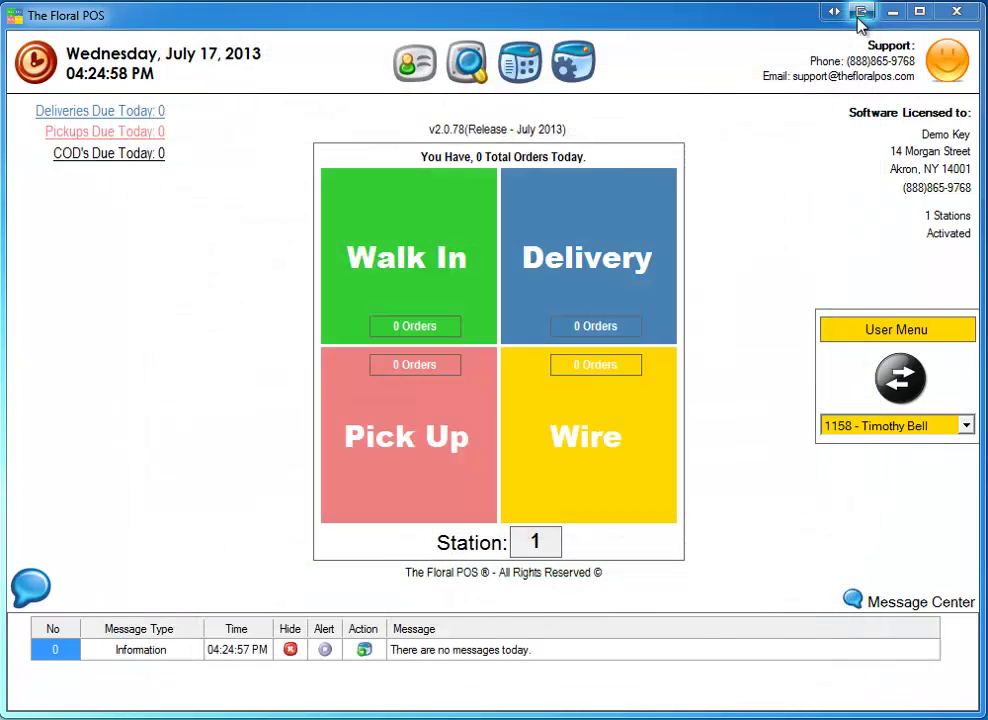
Start a new delivery order and search for its customer by the company name "The".
click(615, 240)
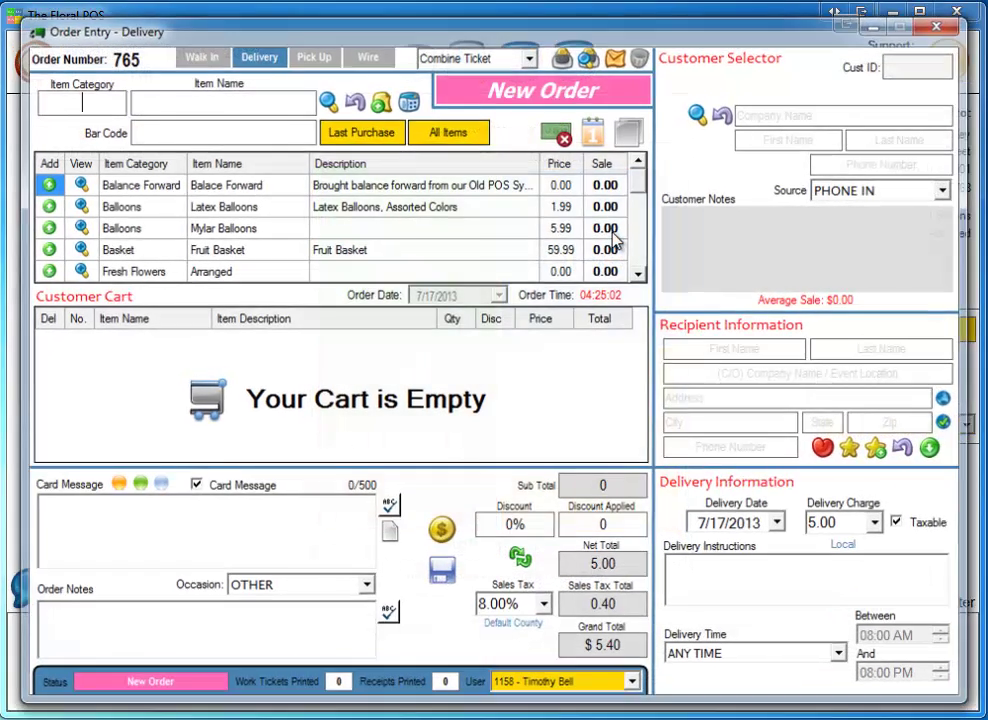
click(754, 116)
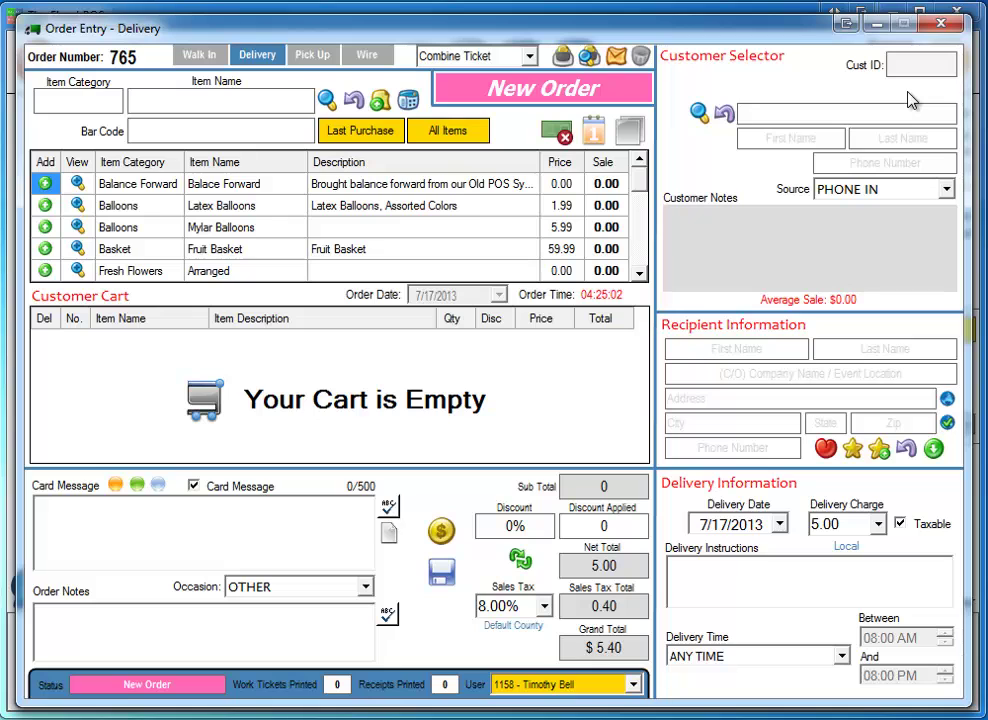
text(THe)
key(BackSpace)
key(BackSpace)
text(he)
key(Return)
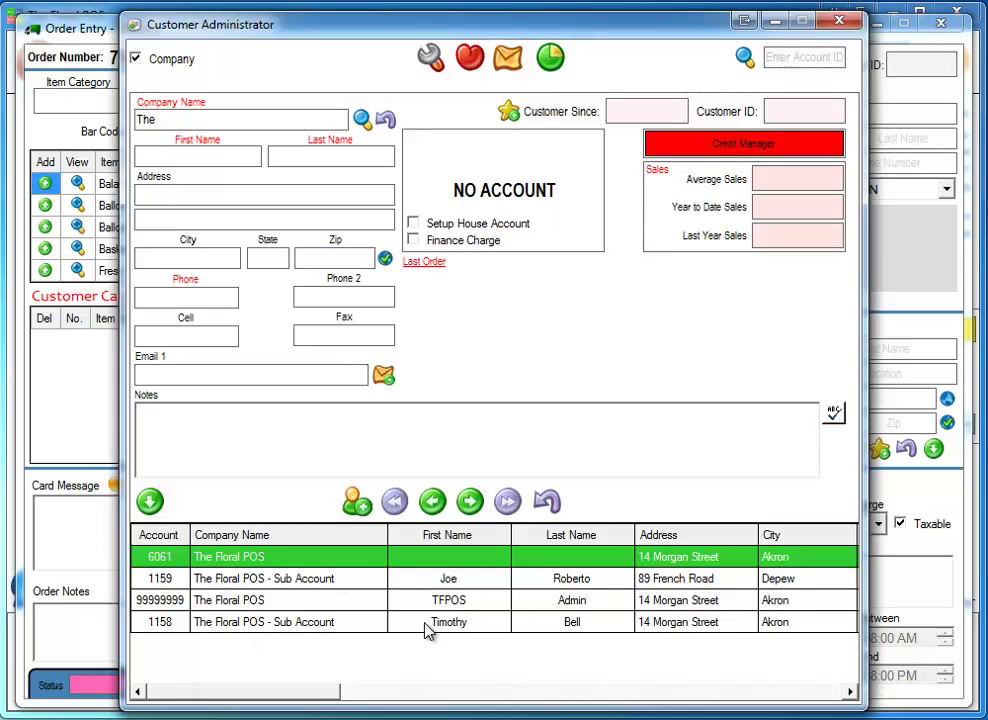
Assign The Floral POS sub account customer from Depew to the delivery order.
click(266, 584)
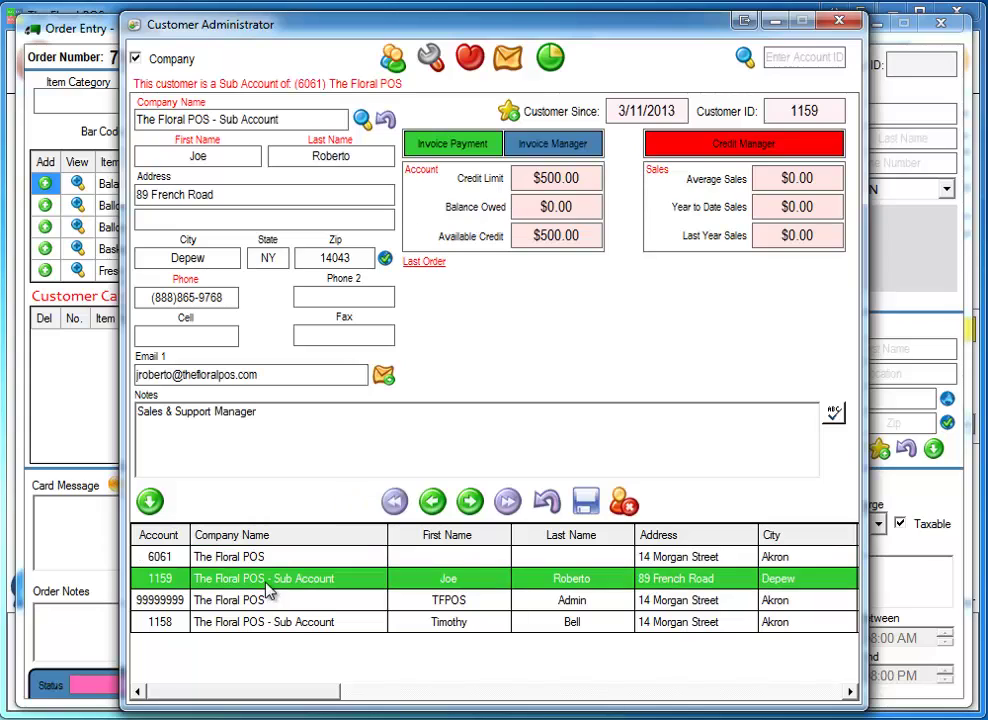
click(152, 503)
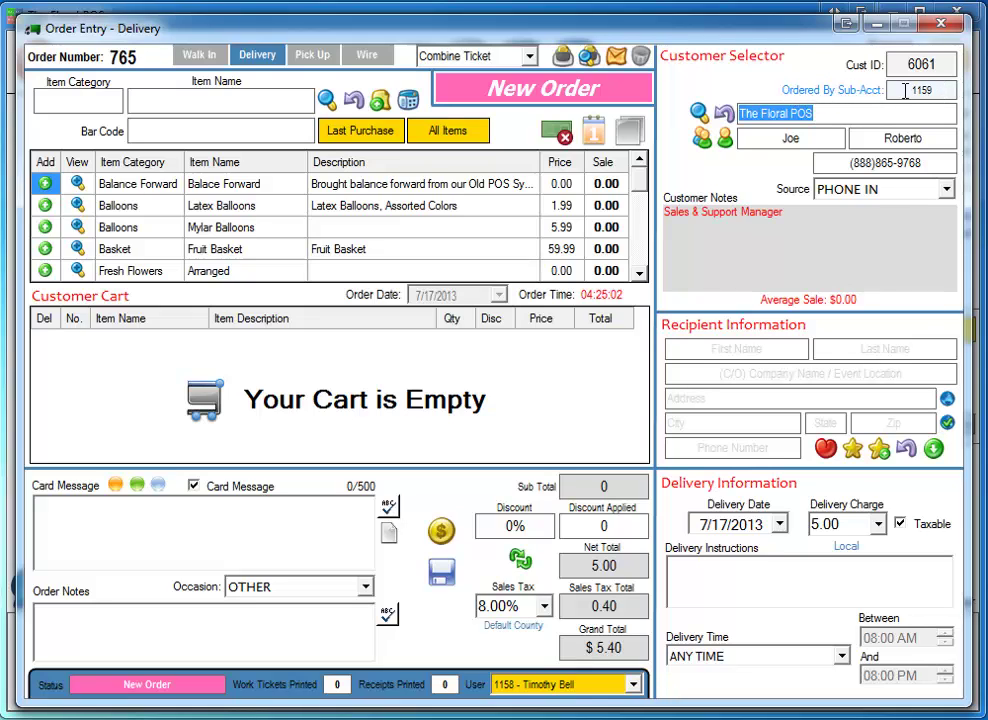
click(822, 138)
click(932, 139)
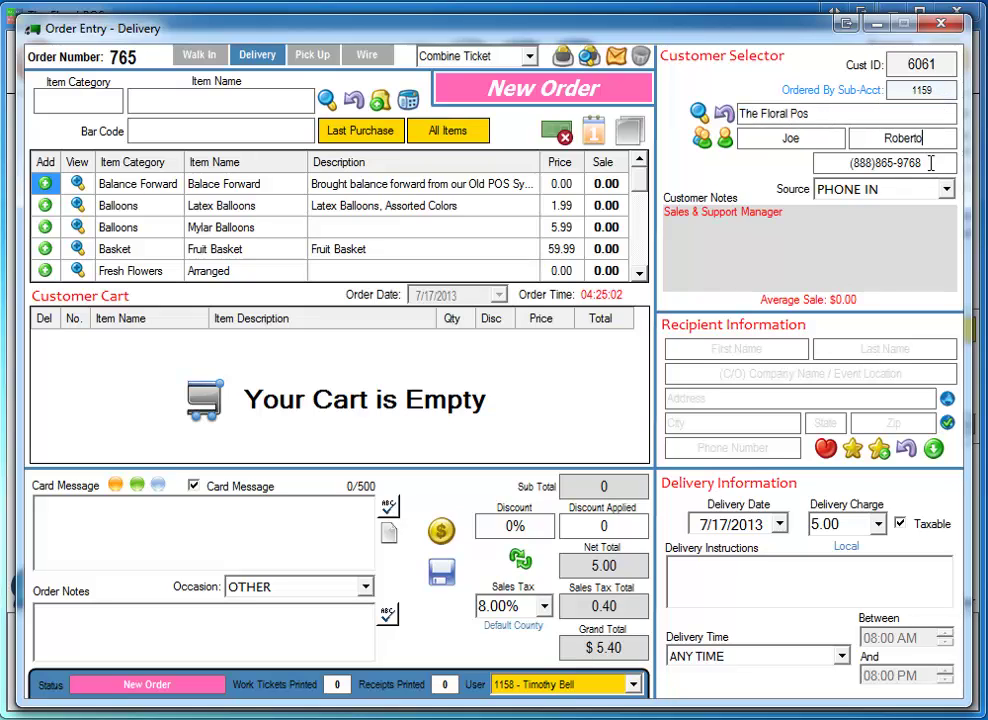
click(930, 163)
click(846, 117)
Add the Fruit Basket to the cart and copy the customer's address details into the recipient information.
click(45, 249)
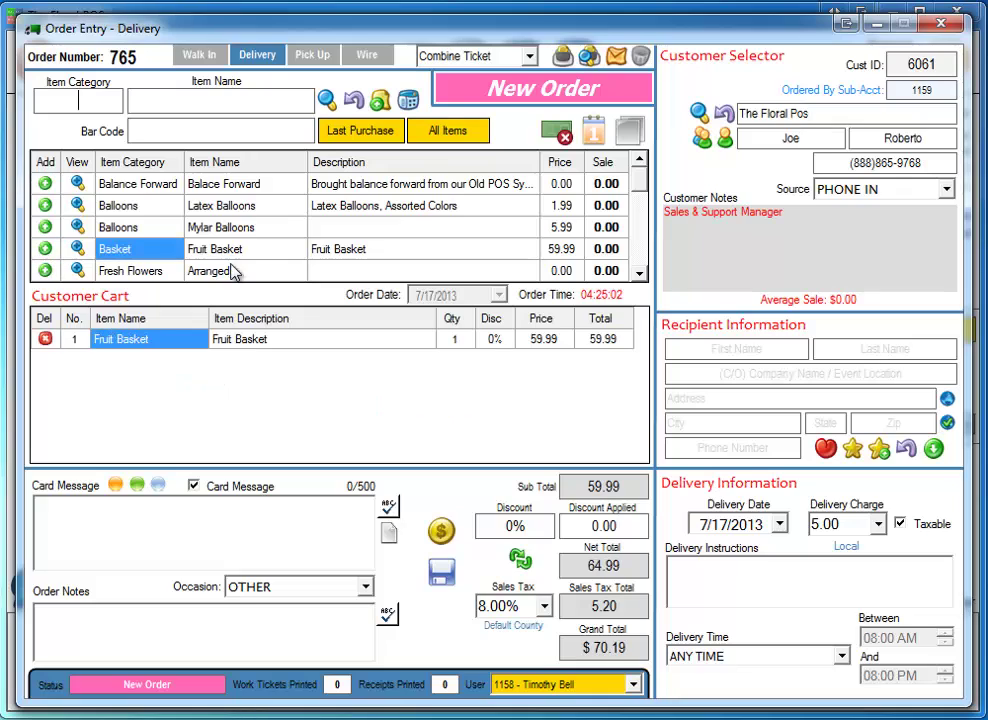
click(933, 449)
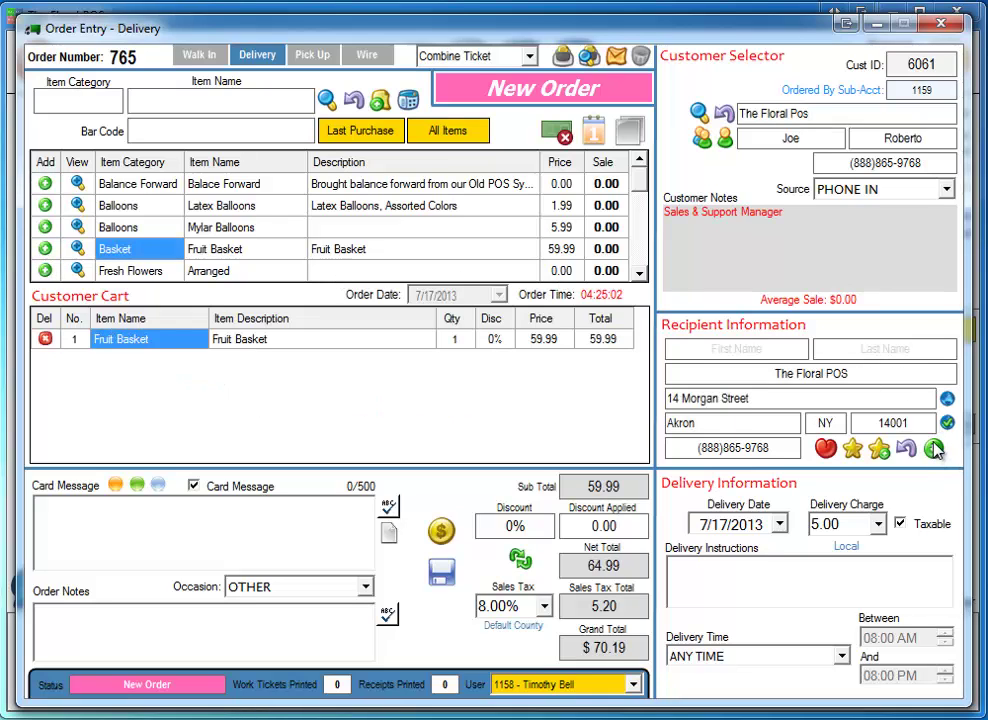
Enter the recipient's first and last name and clear the recipient's company name.
click(795, 348)
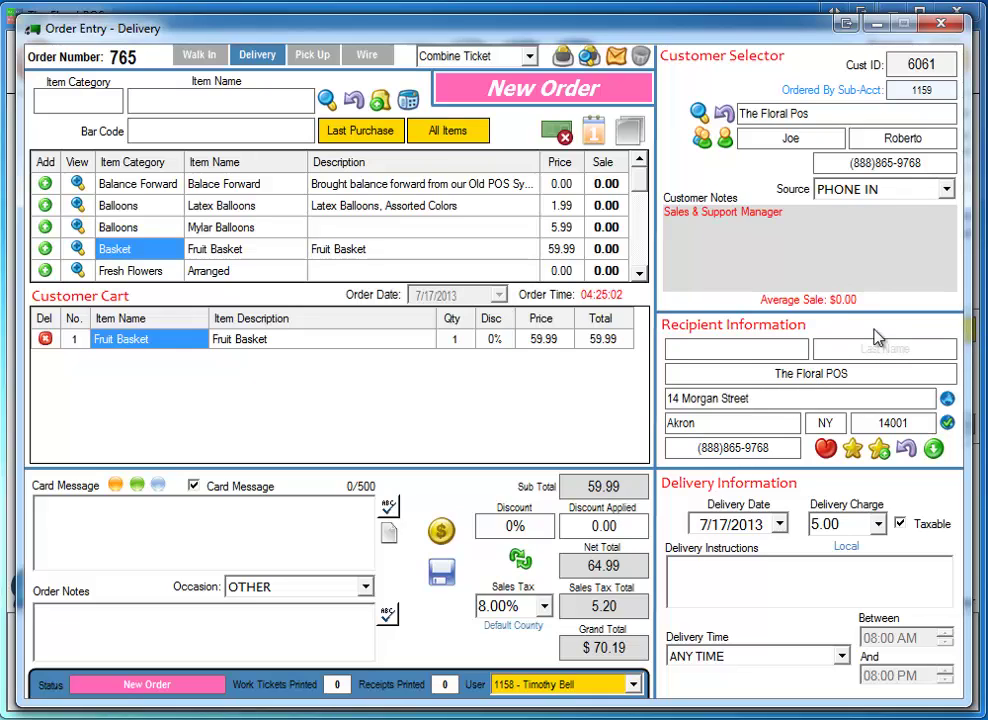
text(John)
text(Smith)
key(Tab)
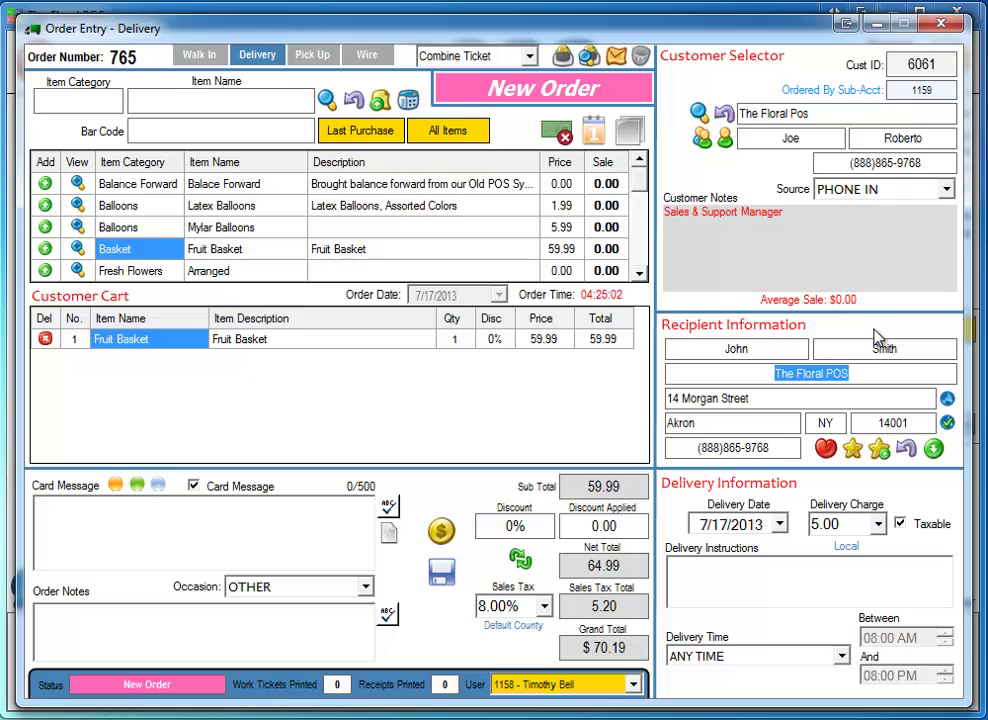
key(BackSpace)
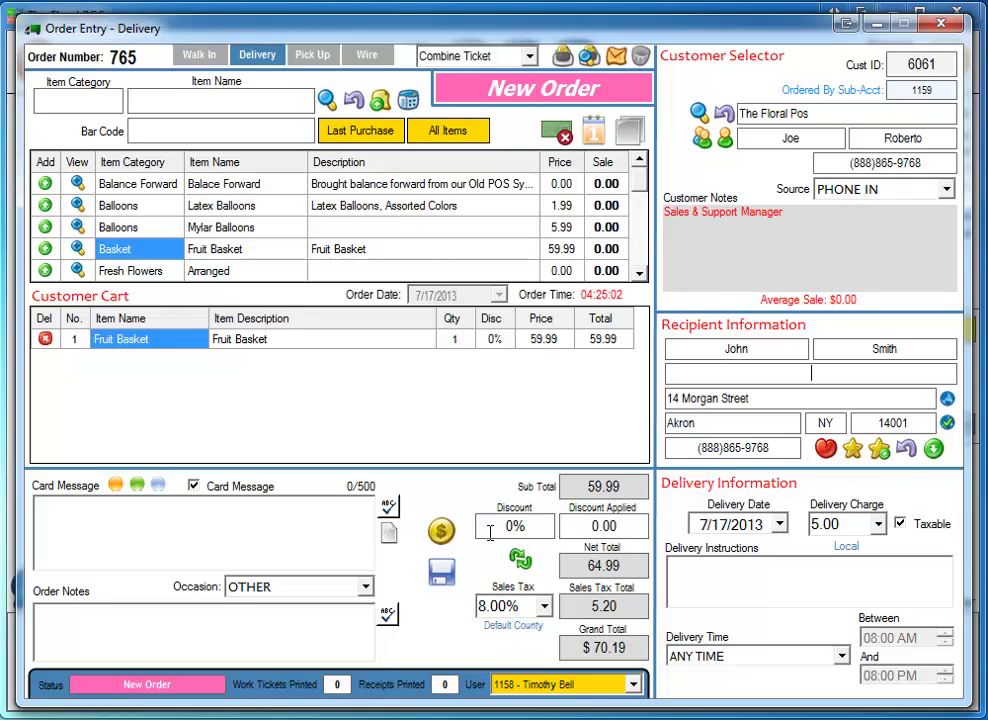
Open the payment for the delivery order and apply the full total to Credit Card 1 using the card on file.
click(441, 531)
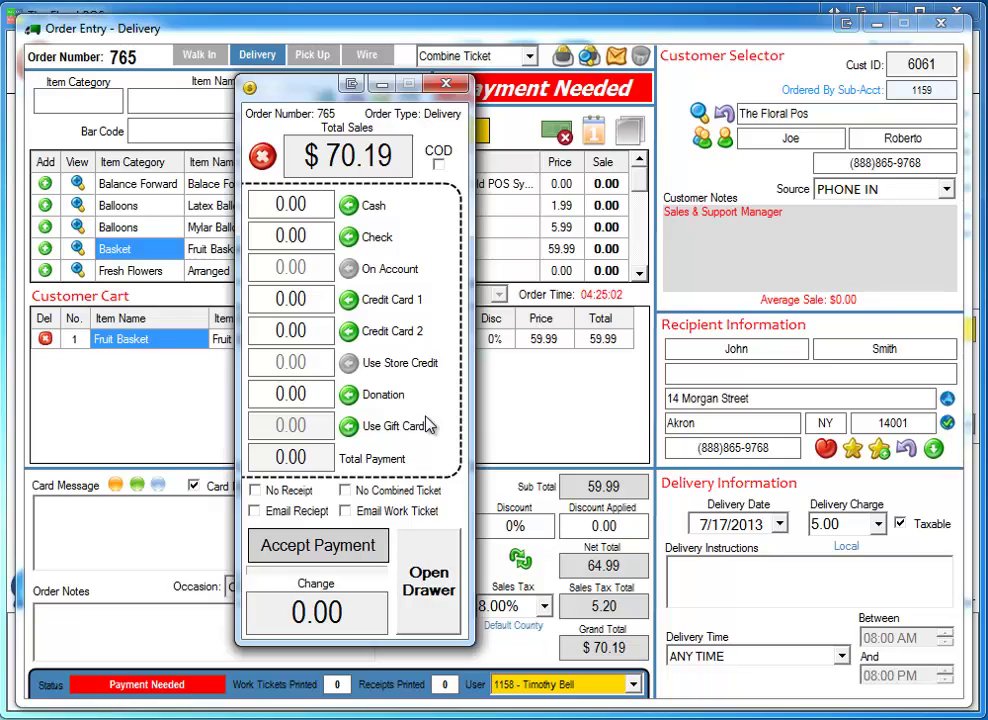
click(350, 302)
click(634, 488)
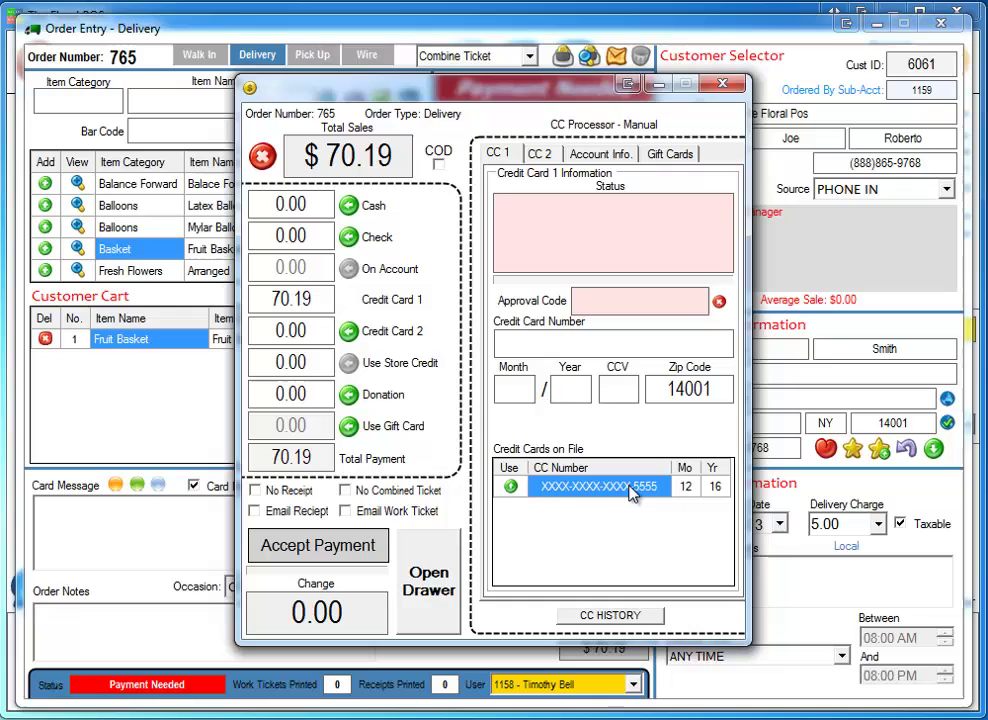
click(510, 487)
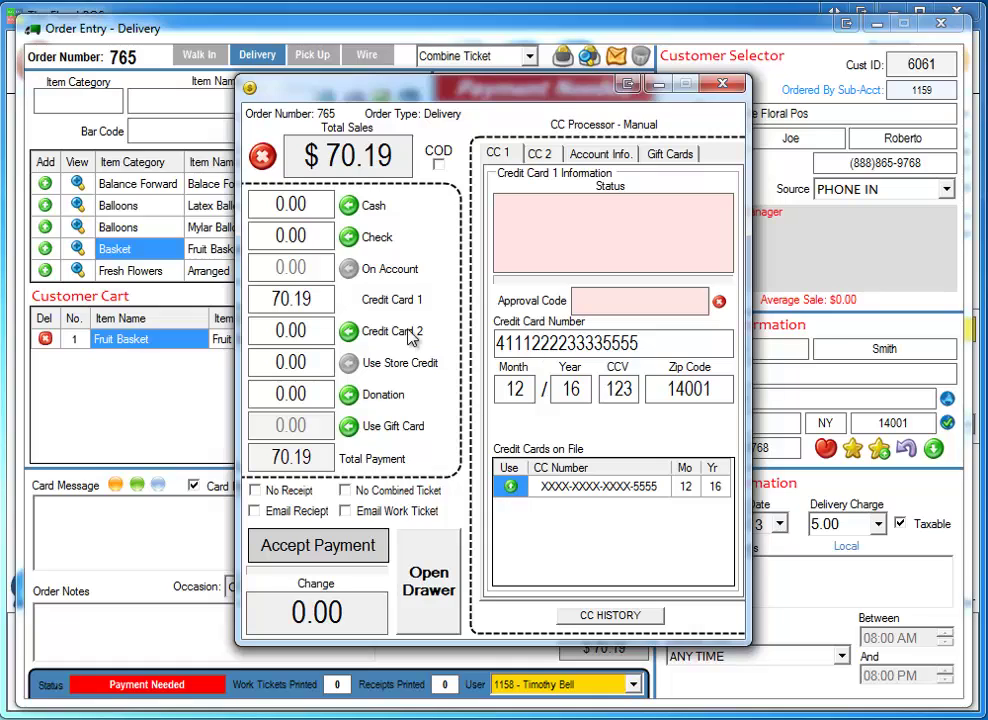
Pay the delivery order's full total by check with check number 12345, choose no receipt, and accept the payment.
click(349, 239)
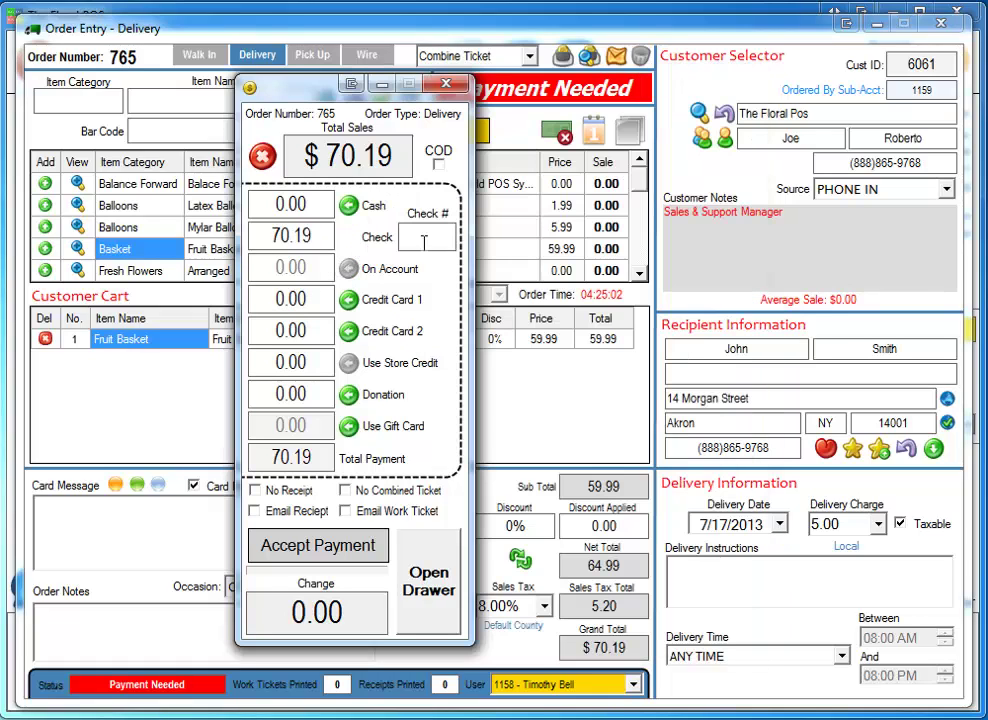
click(348, 394)
click(349, 237)
click(415, 237)
text(12345)
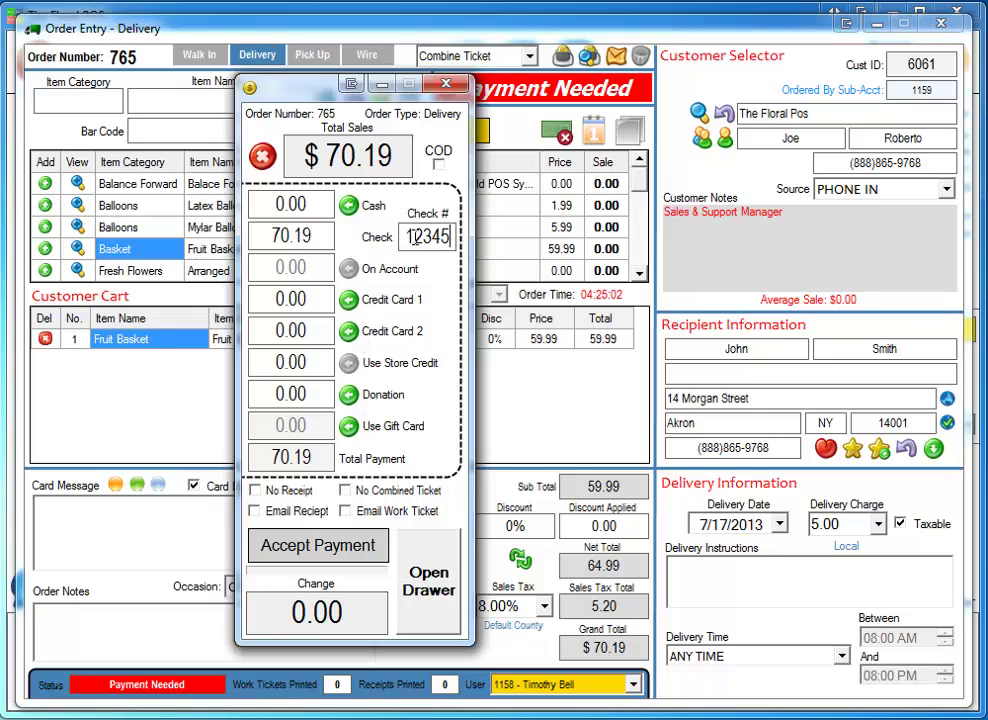
click(287, 490)
click(359, 553)
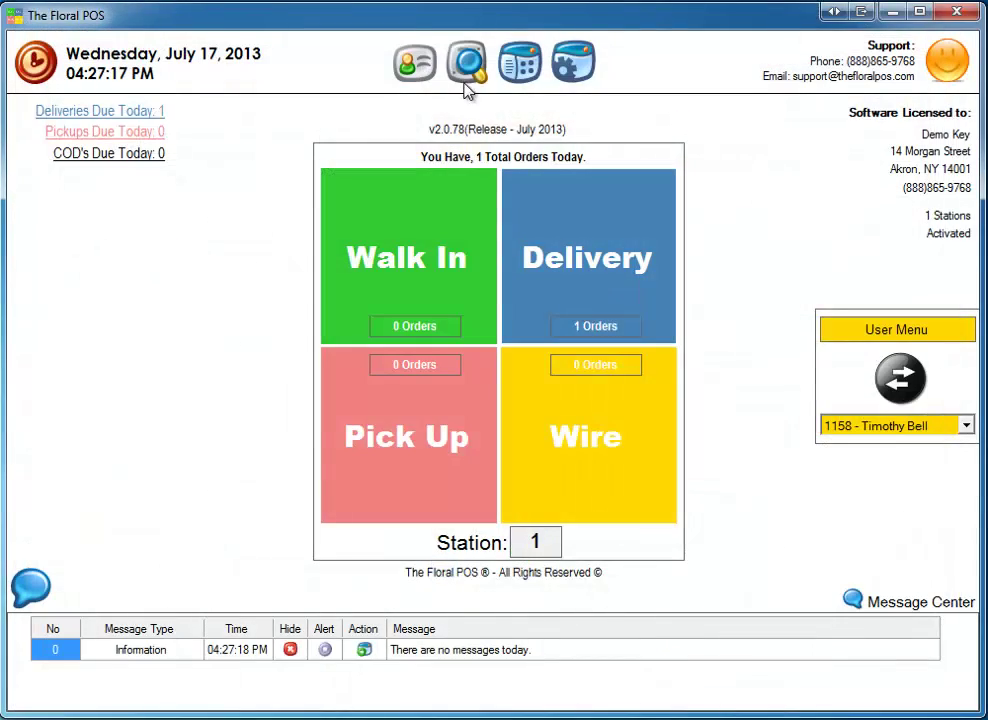
Open the saved delivery order from the order browser and unlock it.
click(466, 74)
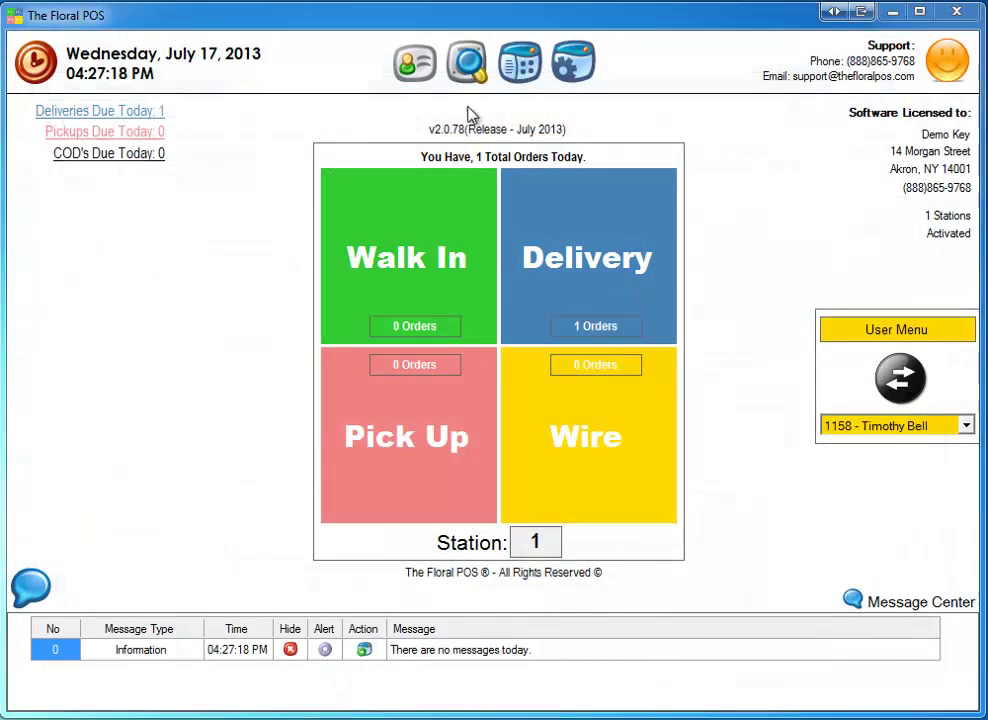
click(138, 352)
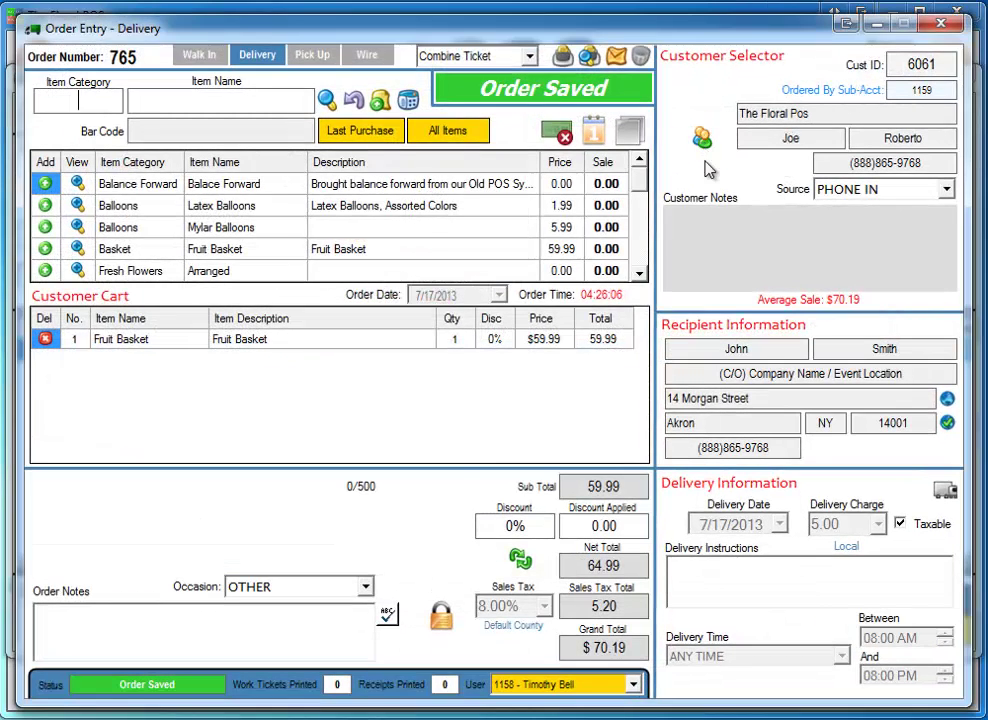
click(447, 603)
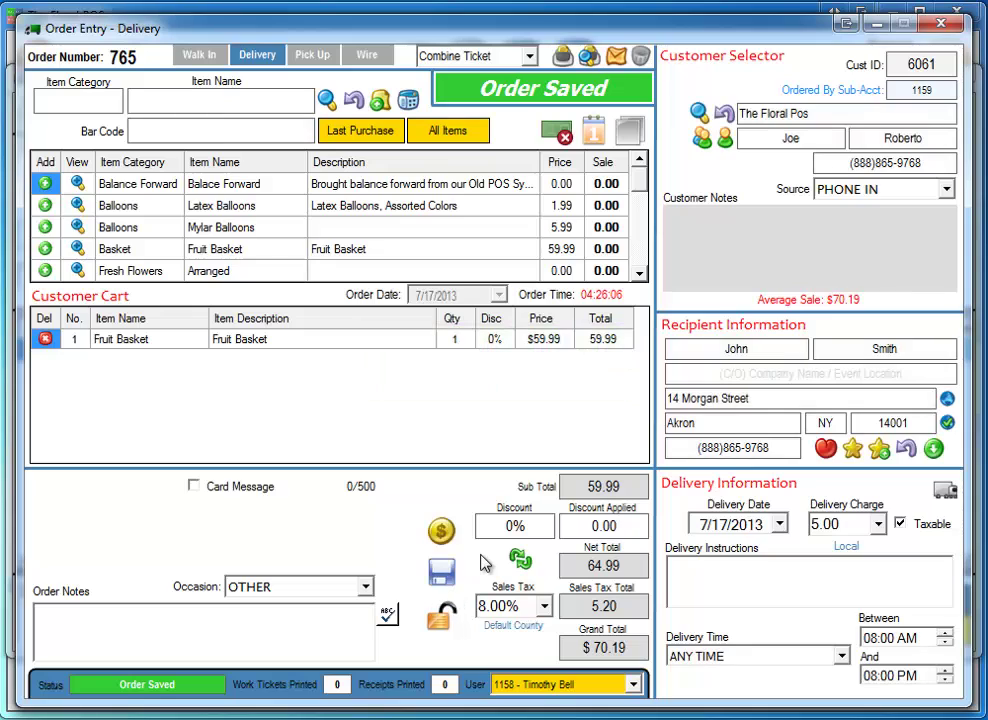
Examine the main account and sub account customer records linked to the saved order, and close the order and the order browser.
click(726, 143)
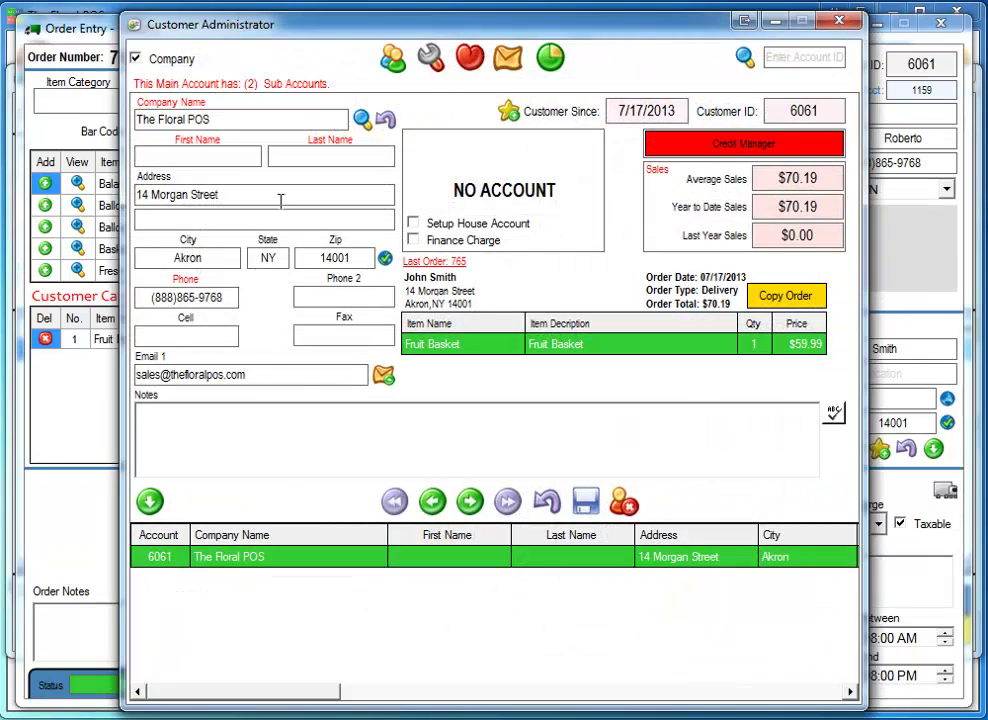
click(851, 25)
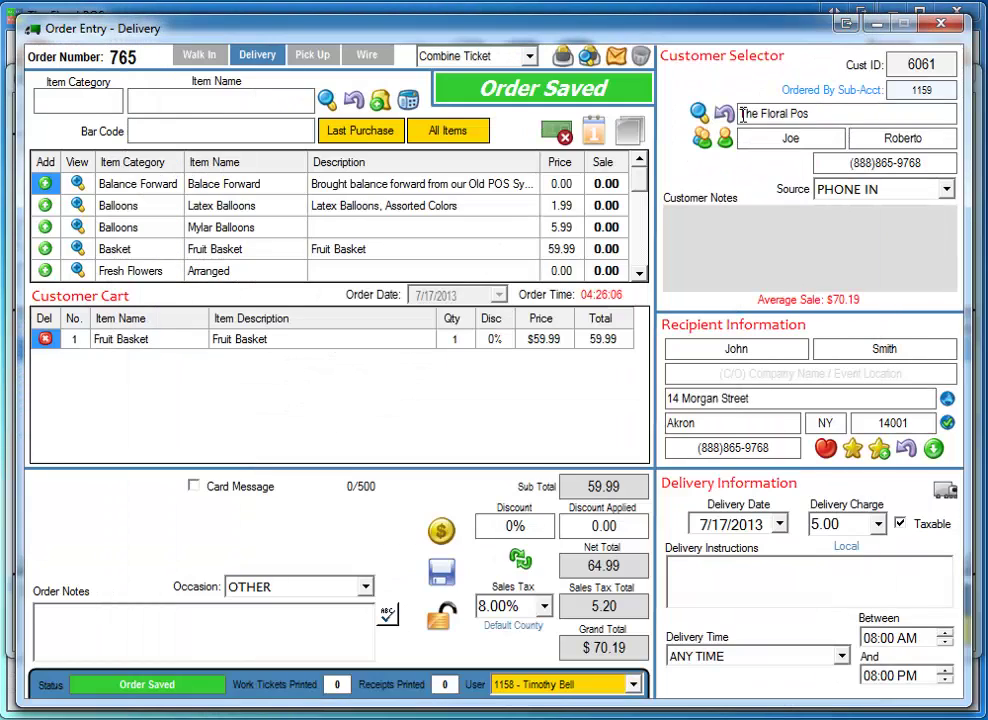
click(700, 143)
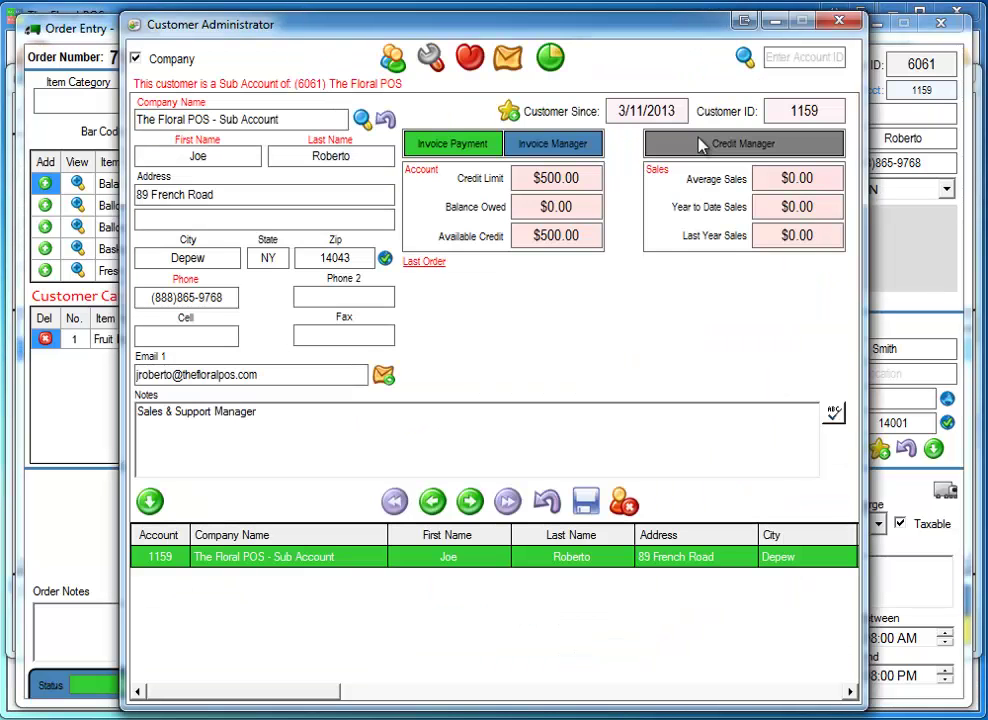
click(840, 22)
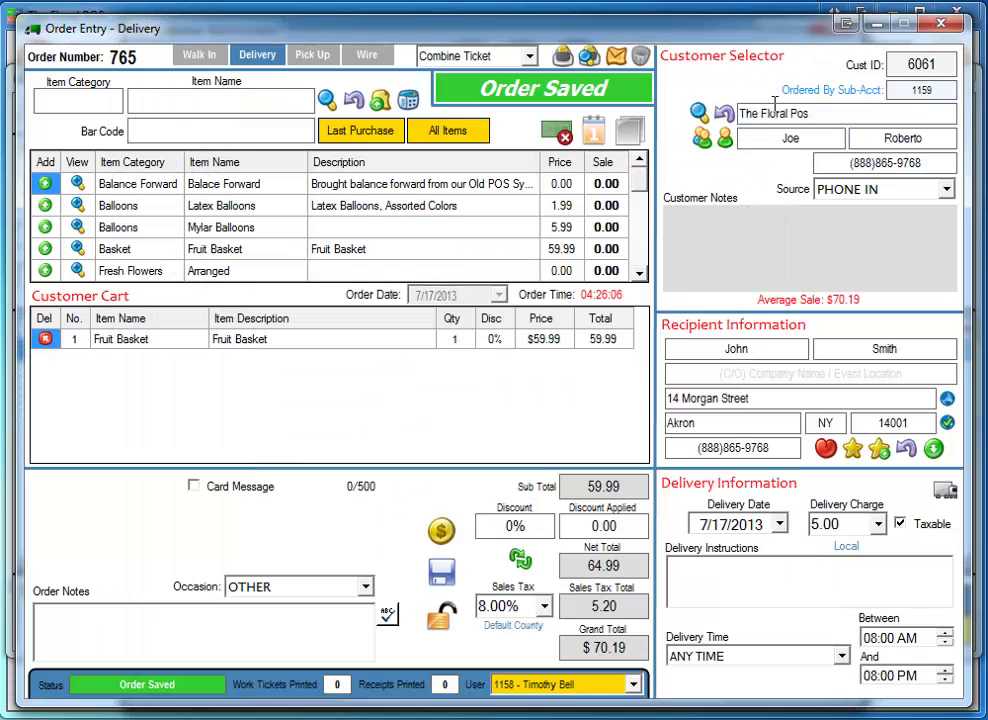
click(700, 111)
click(840, 22)
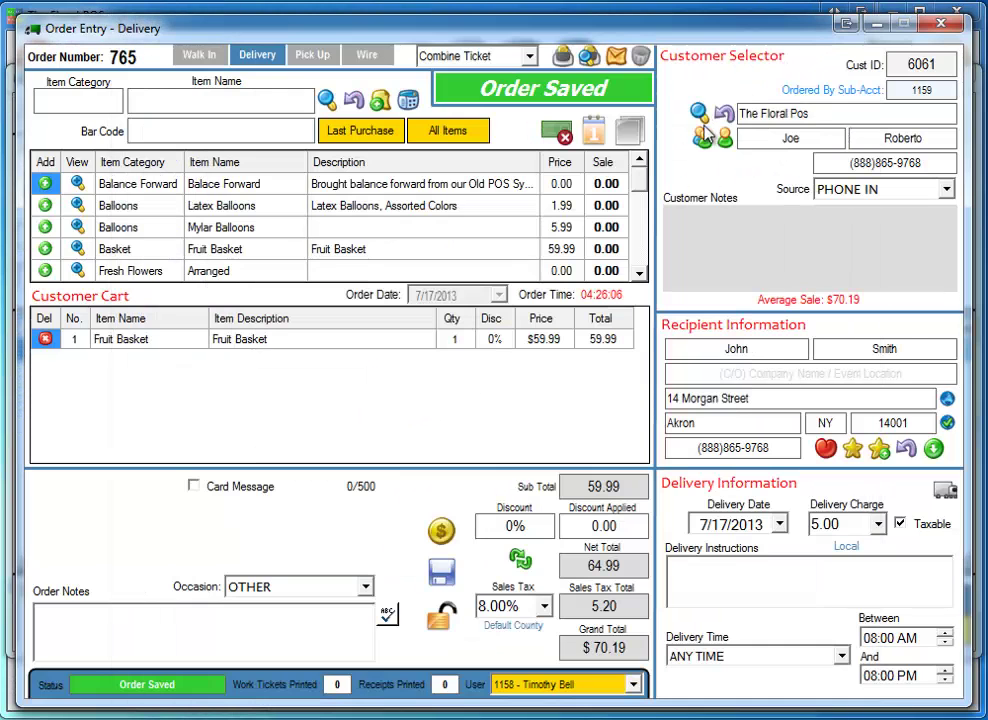
click(701, 136)
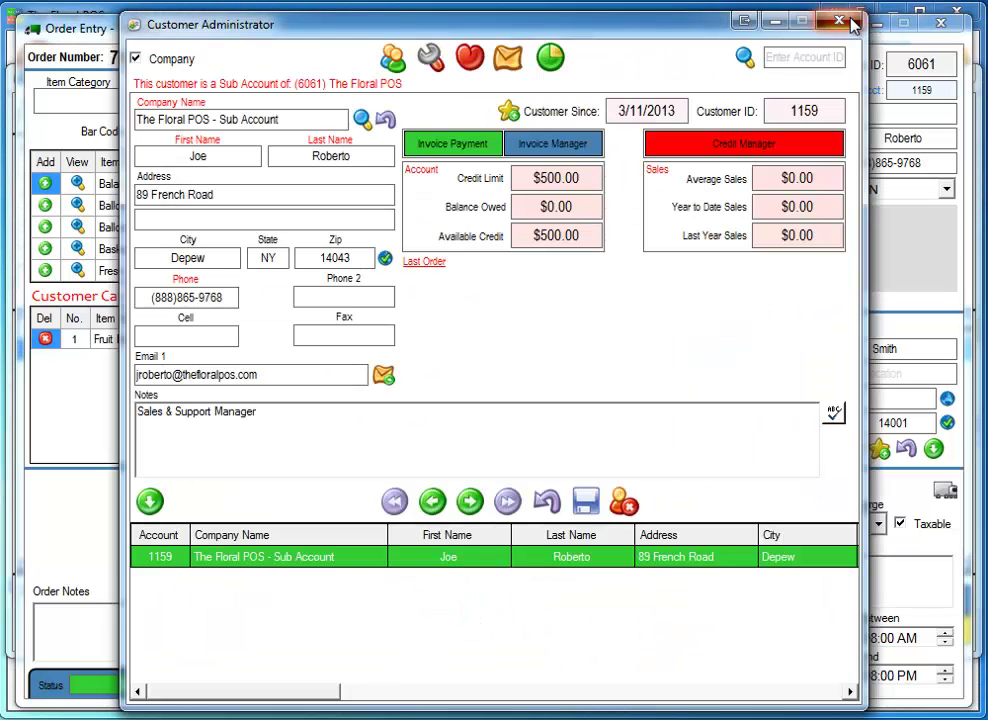
click(842, 22)
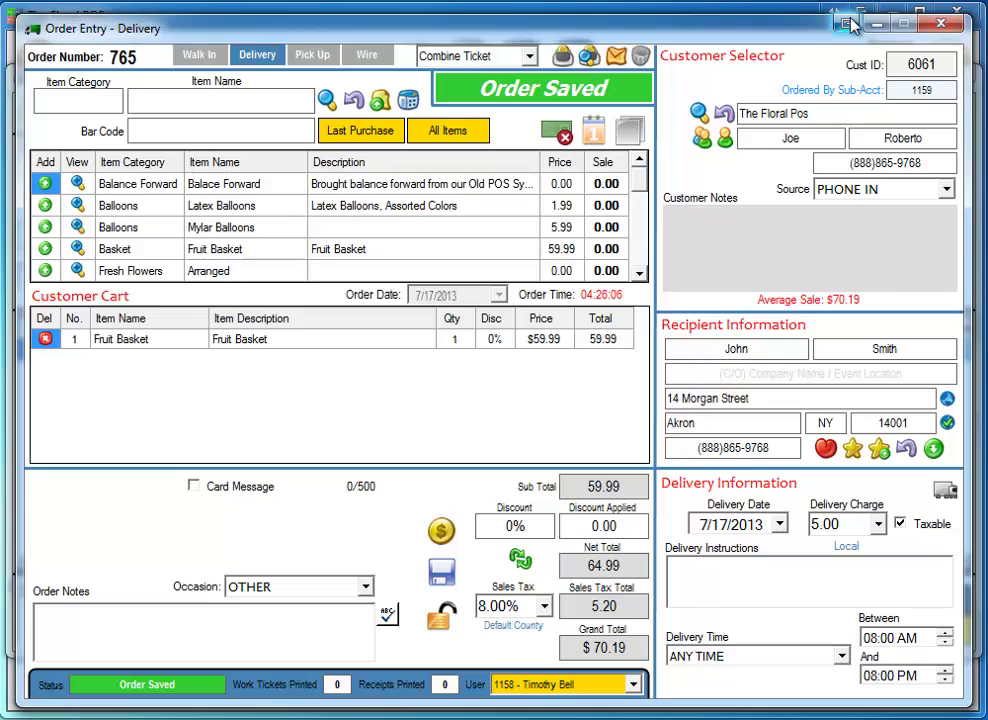
click(940, 22)
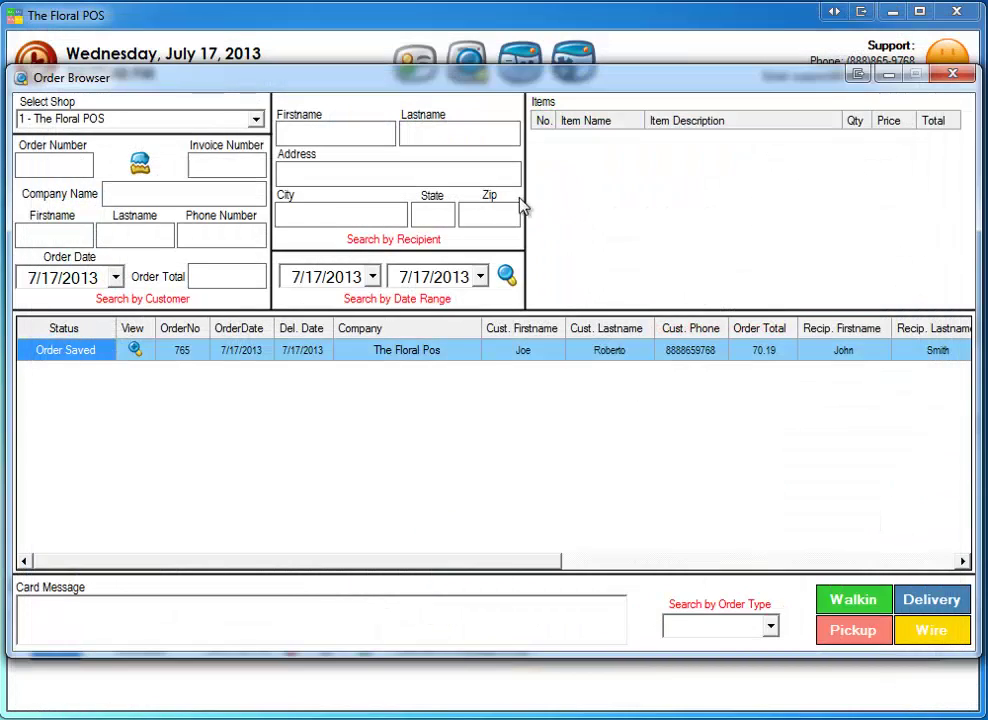
click(952, 73)
Set up a house account with finance charge on The Floral POS main customer account and save the record.
click(414, 60)
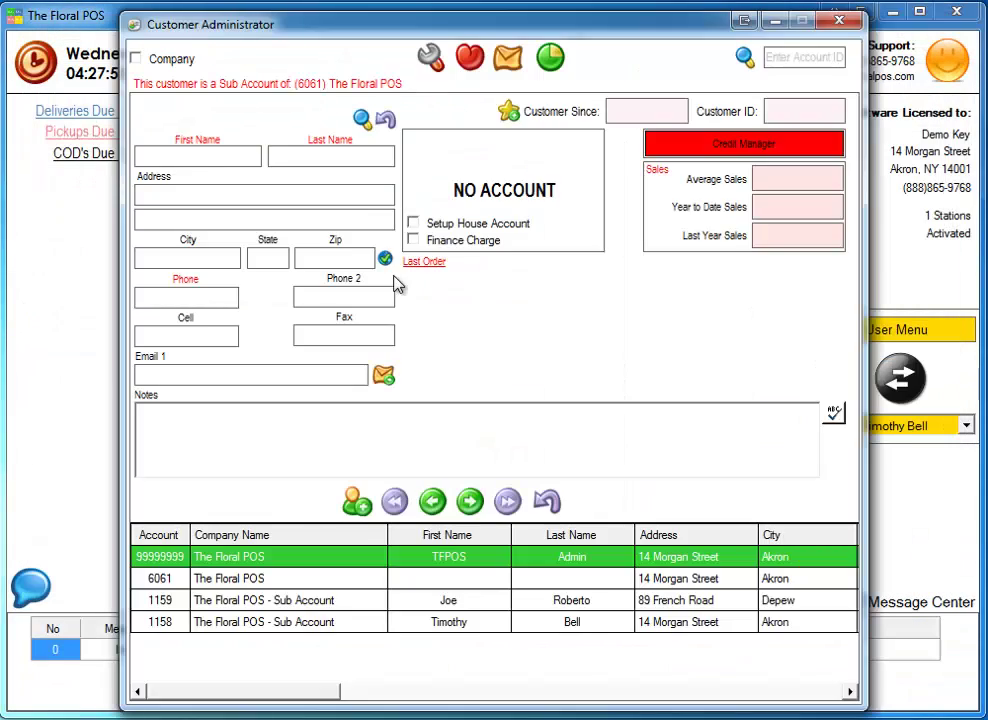
click(448, 582)
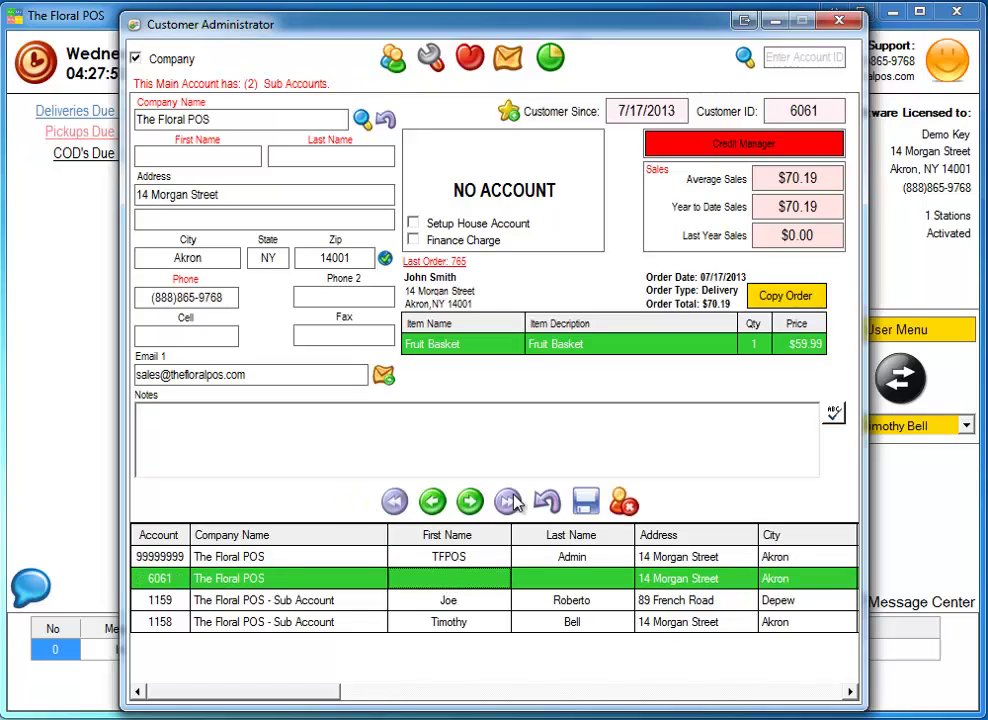
click(415, 224)
click(414, 240)
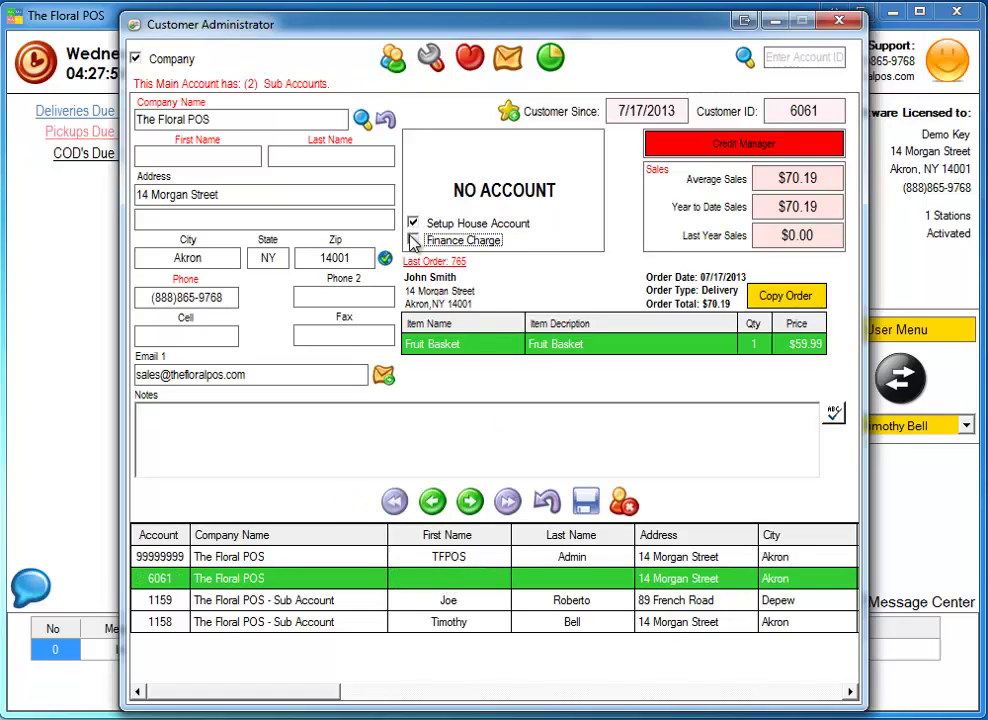
click(585, 505)
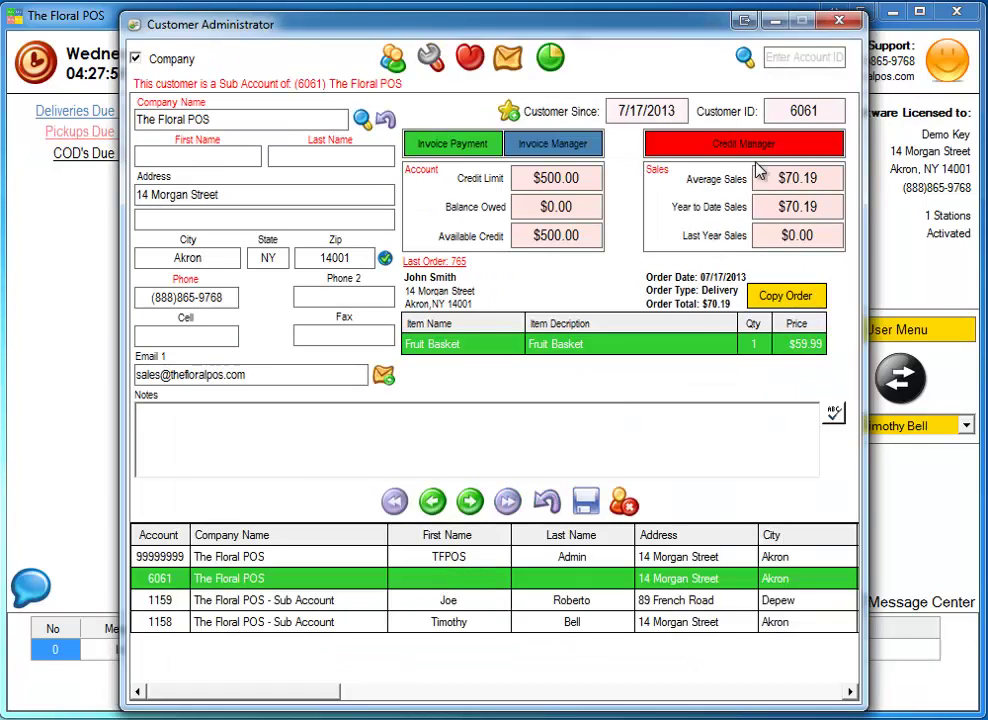
click(838, 20)
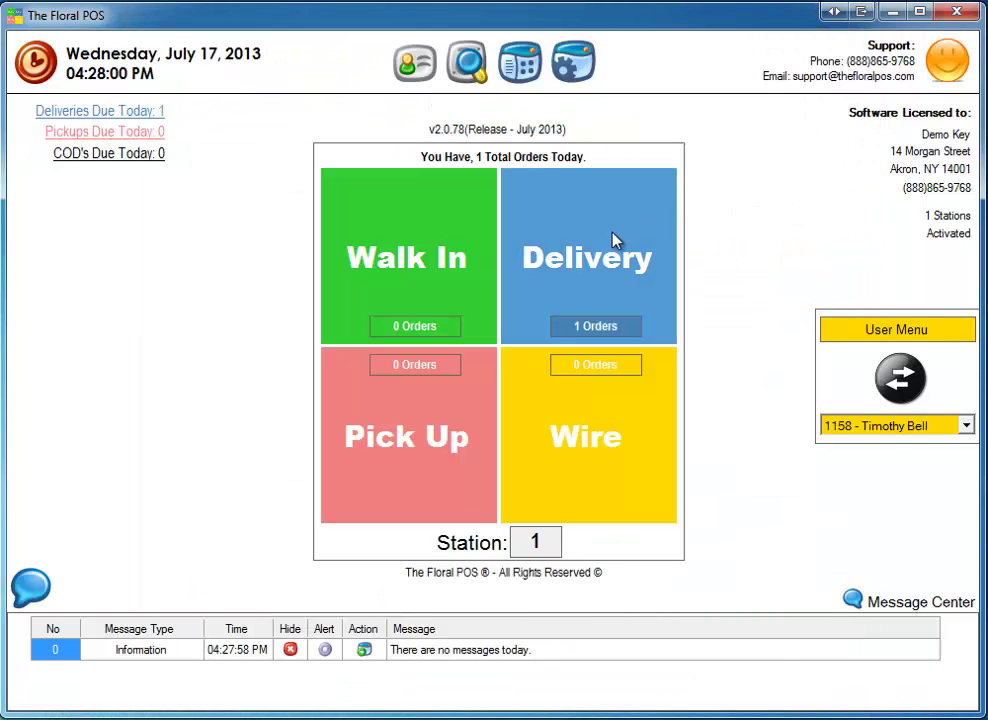
Start a pickup order, search customers by the company name "the", and assign The Floral POS sub account customer from Akron.
click(400, 478)
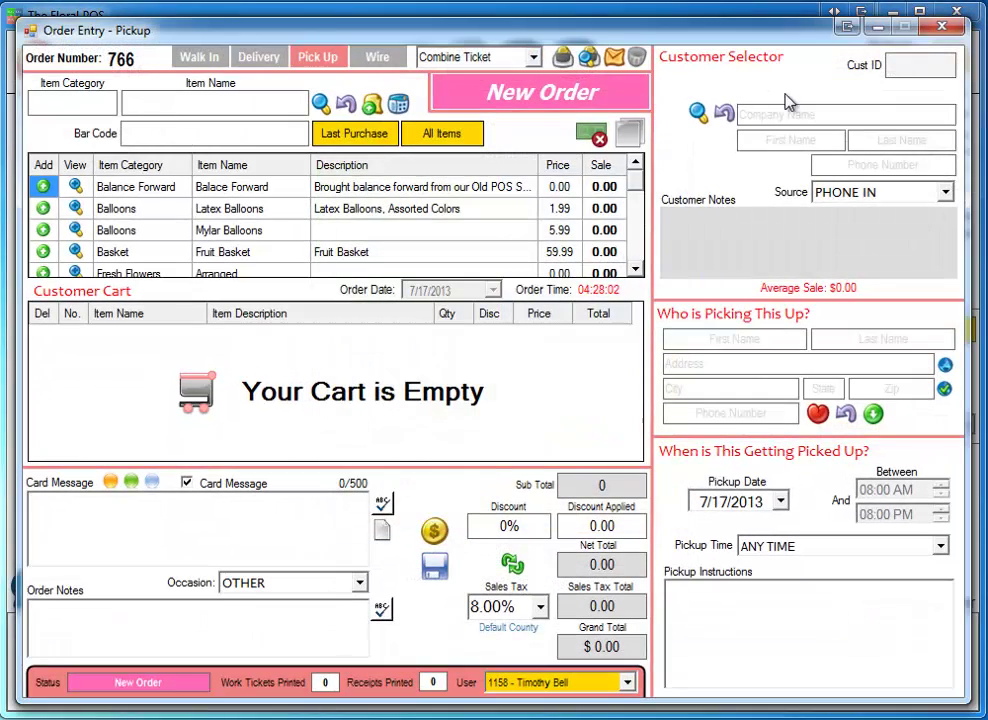
click(785, 115)
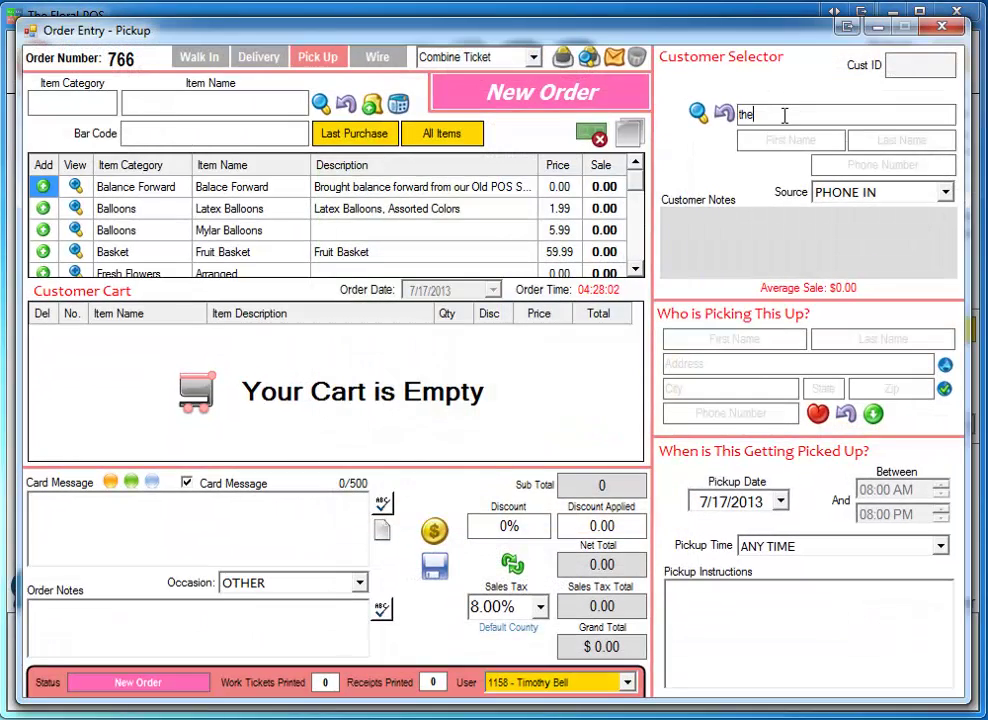
text(the)
key(Return)
click(450, 584)
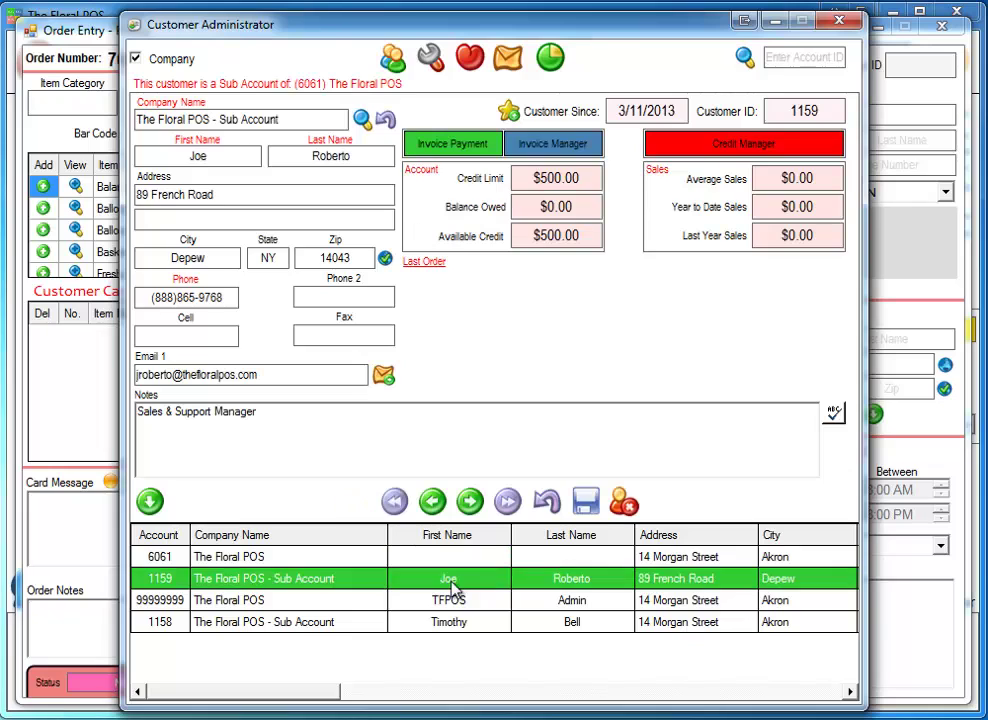
click(440, 622)
click(149, 502)
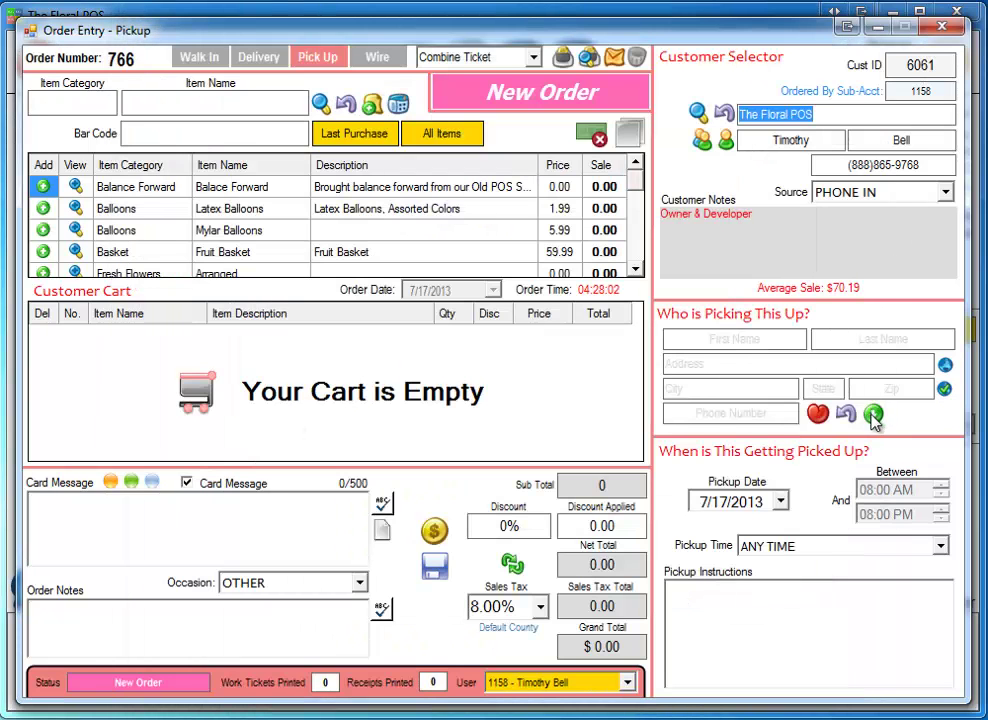
Copy the customer's address details to the person picking up the order and enter that person's first and last name.
click(788, 344)
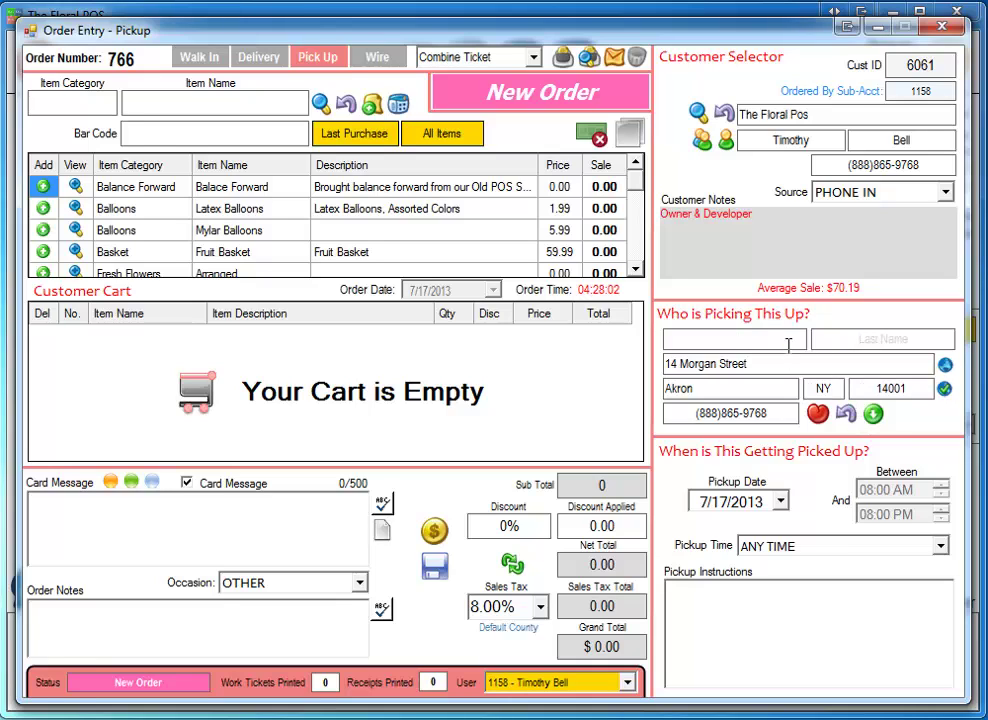
text(Tim)
key(Tab)
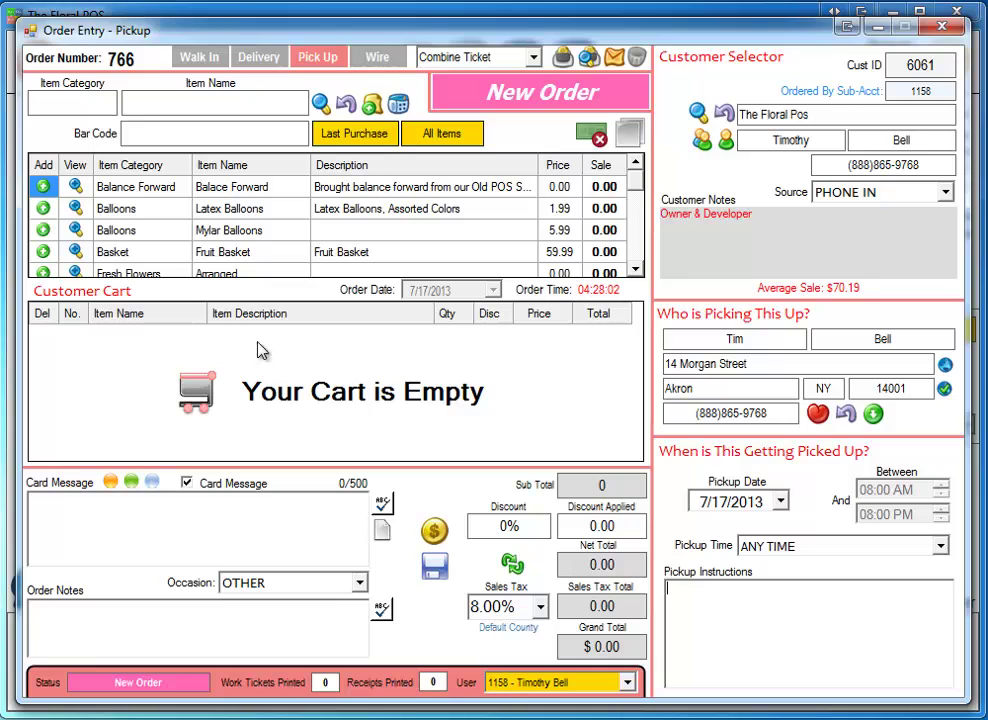
Add the Arranged fresh flowers item to the pickup order's cart and set its price to 50.
click(43, 271)
click(553, 336)
text(50)
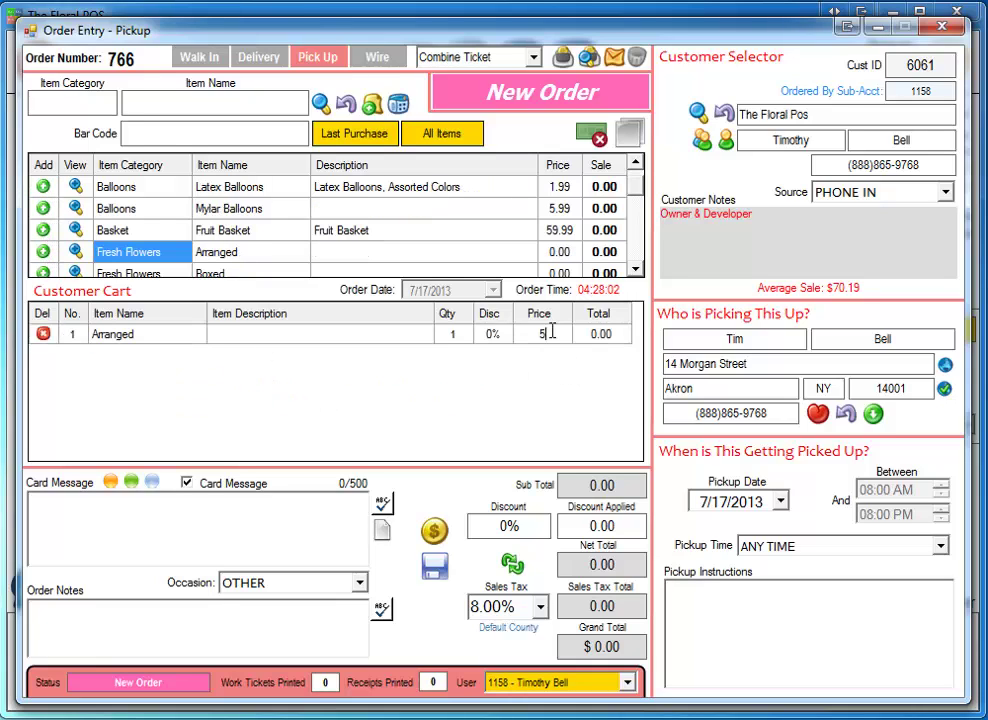
key(Return)
Charge the pickup order's full total on account with no receipt and no combined ticket, and accept the payment.
click(447, 536)
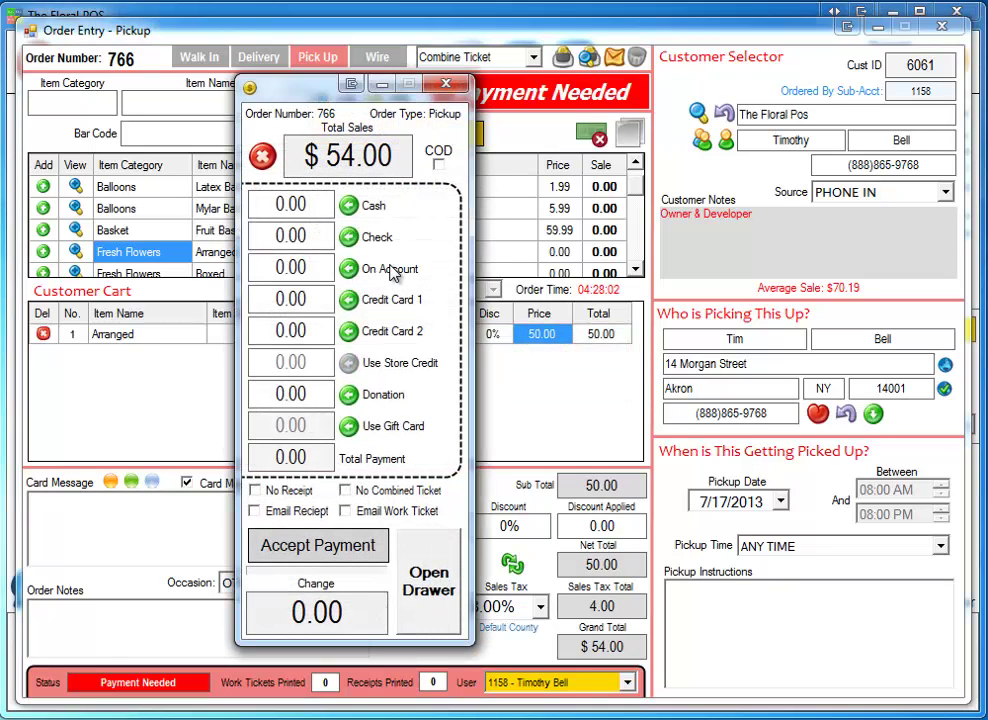
click(348, 270)
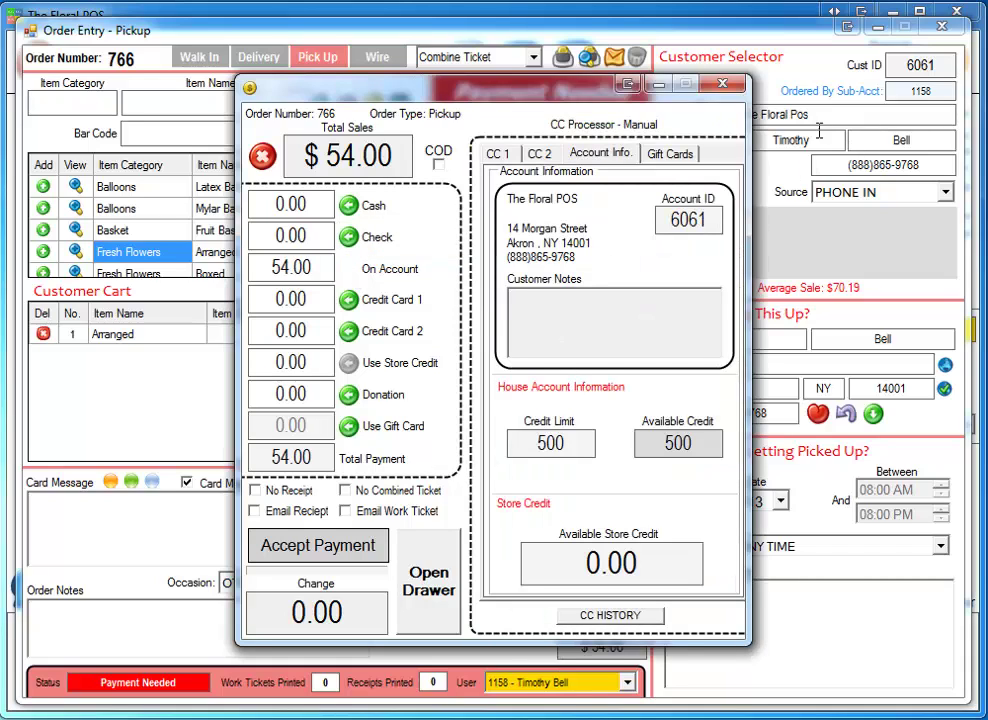
click(300, 491)
click(380, 491)
click(345, 546)
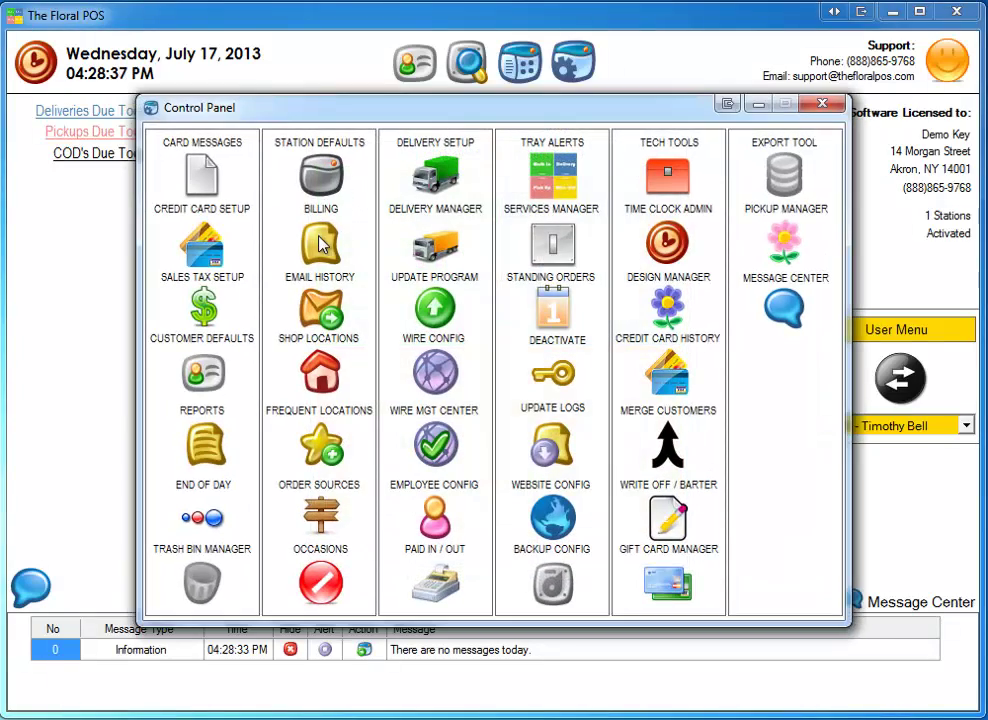
Run bills for all customers in the Billing Manager and preview the statement of The Floral POS.
click(338, 210)
click(372, 140)
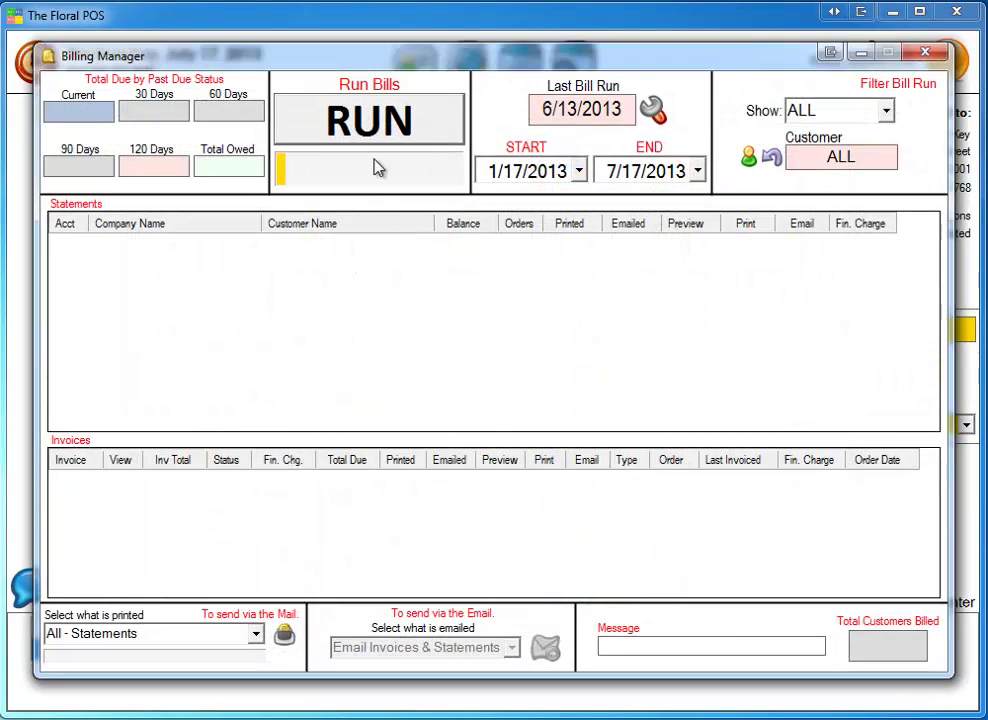
click(156, 252)
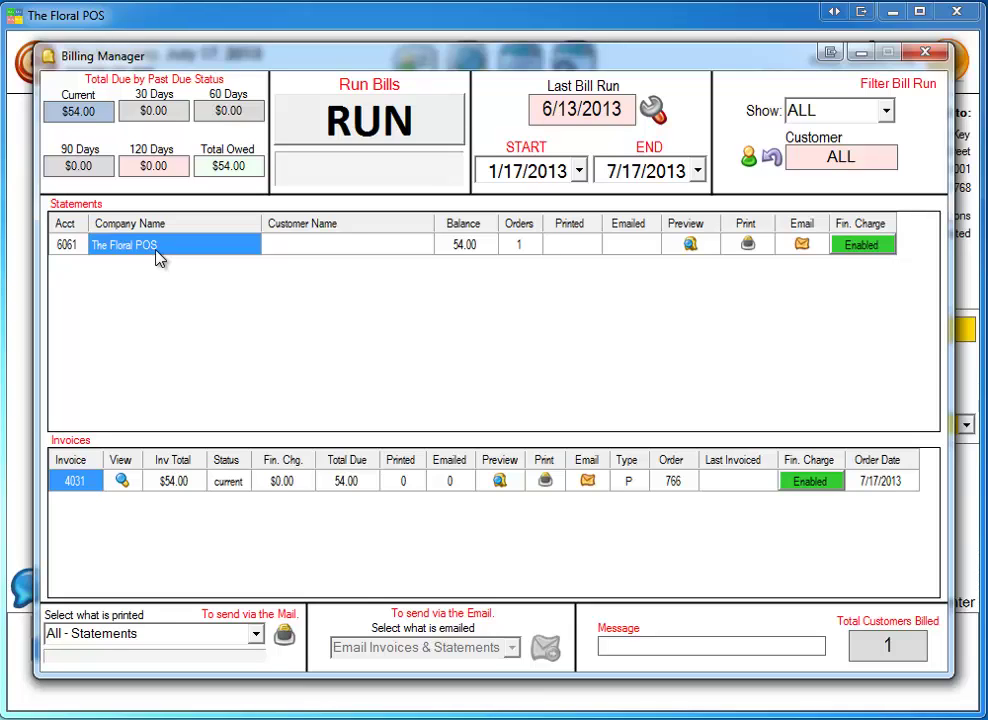
click(690, 245)
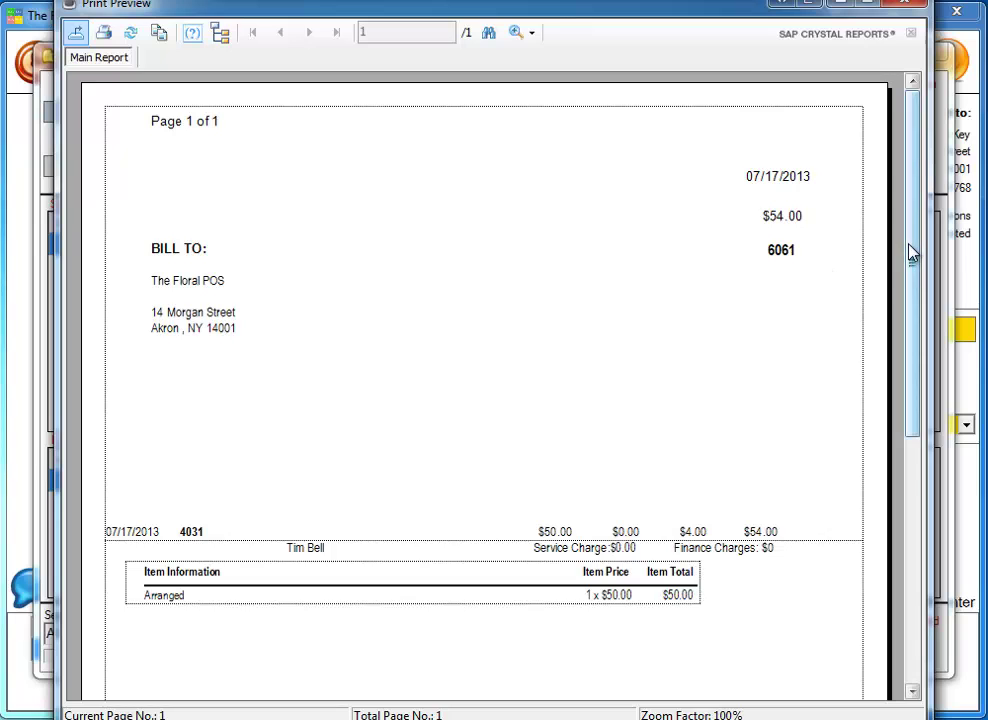
Review the previewed statement of The Floral POS from header to payment stub, including the pickup order's line, and close the preview.
drag(911, 254, 812, 398)
scroll(304, 304, down, 3)
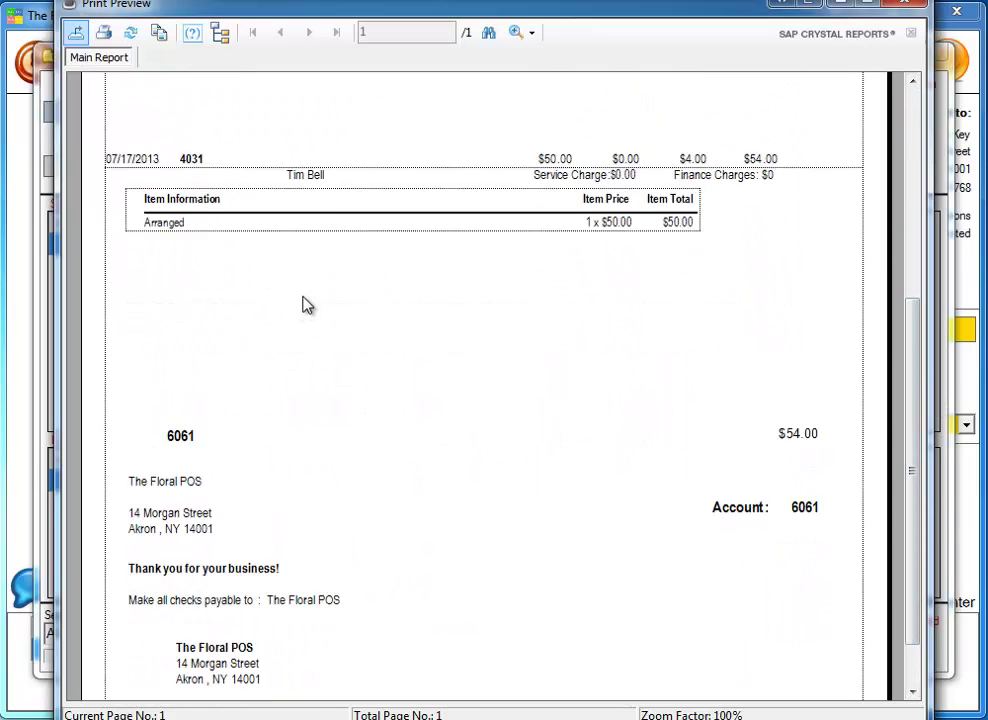
drag(913, 372, 441, 404)
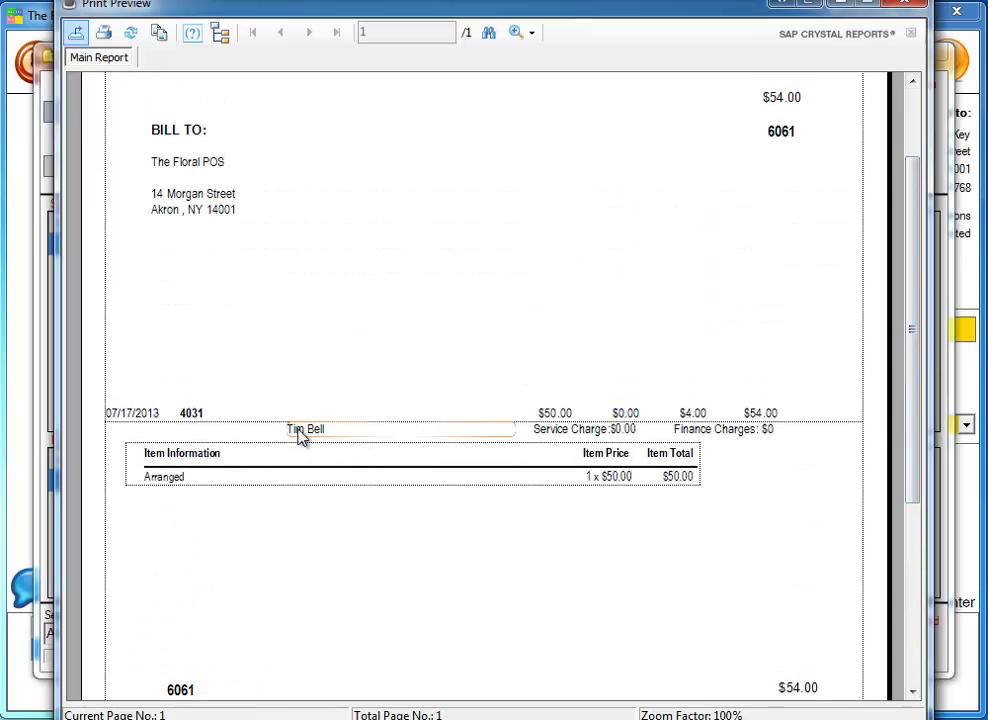
drag(906, 409, 891, 82)
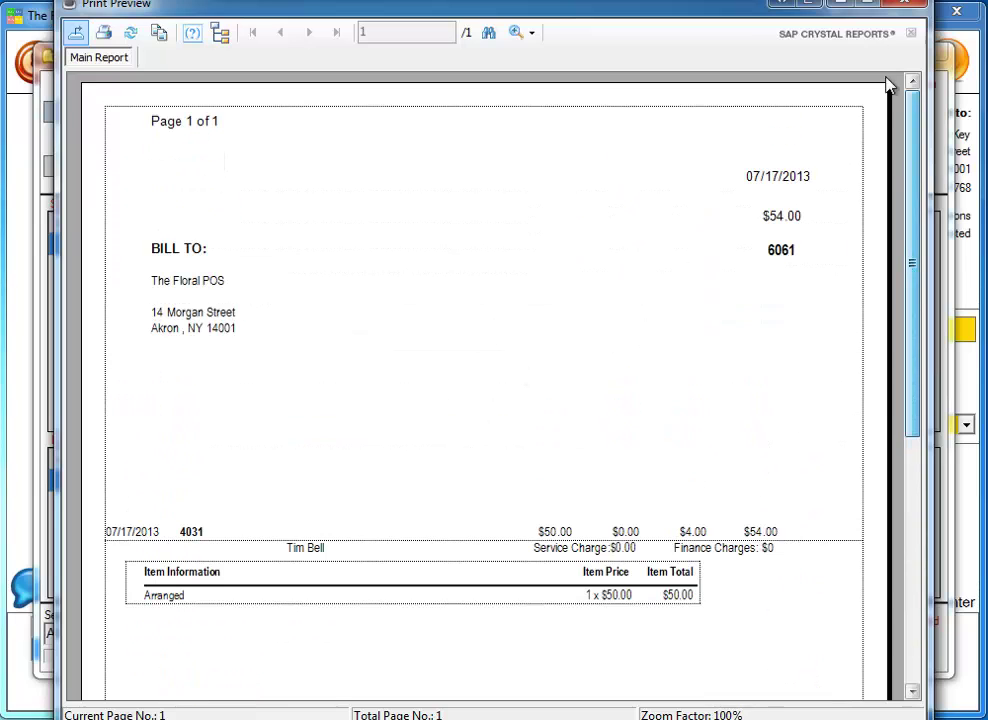
click(906, 5)
Set the statement template to Statements-Standard in the billing settings and save the change.
click(652, 112)
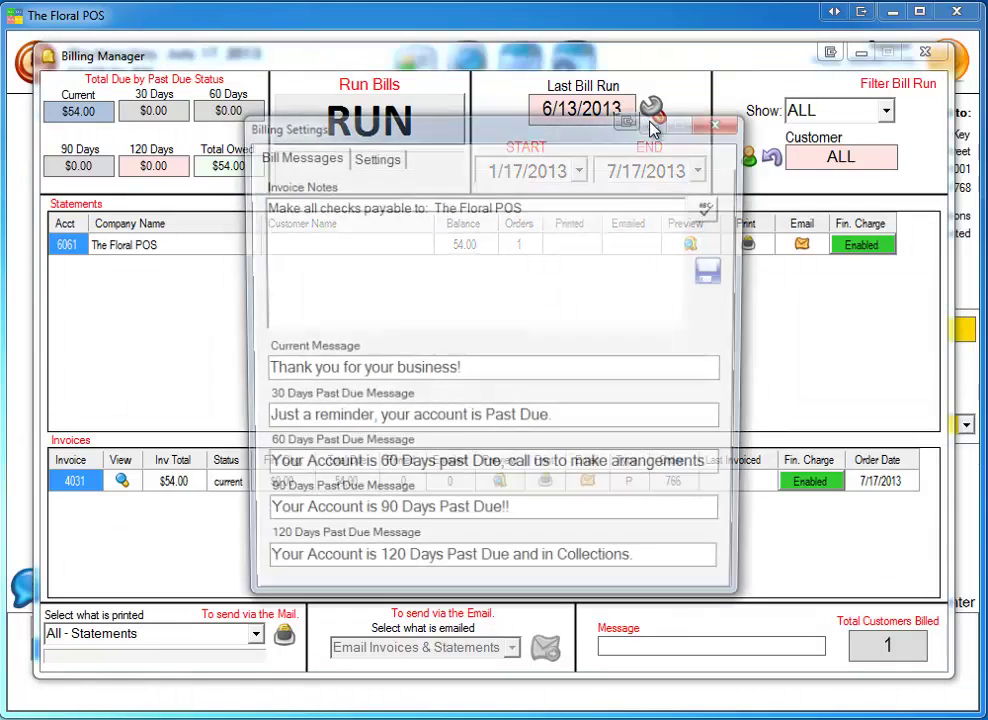
click(385, 157)
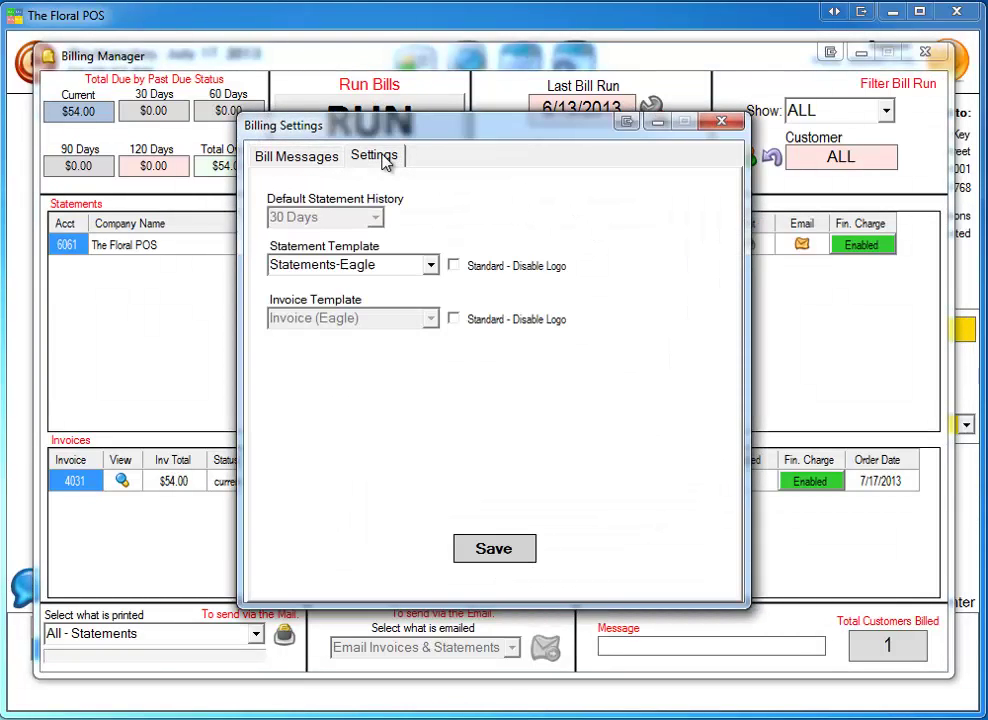
click(432, 263)
click(370, 303)
click(503, 540)
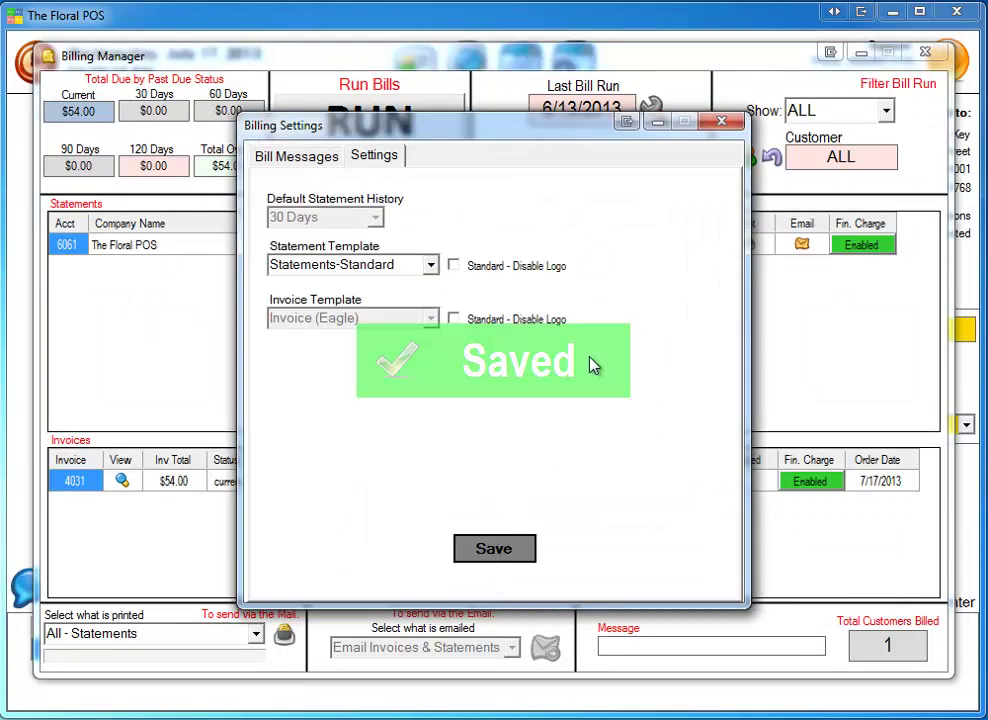
click(718, 125)
Preview The Floral POS statement in the new template, examine its bill-to, order and total sections, and return to the main screen.
click(690, 244)
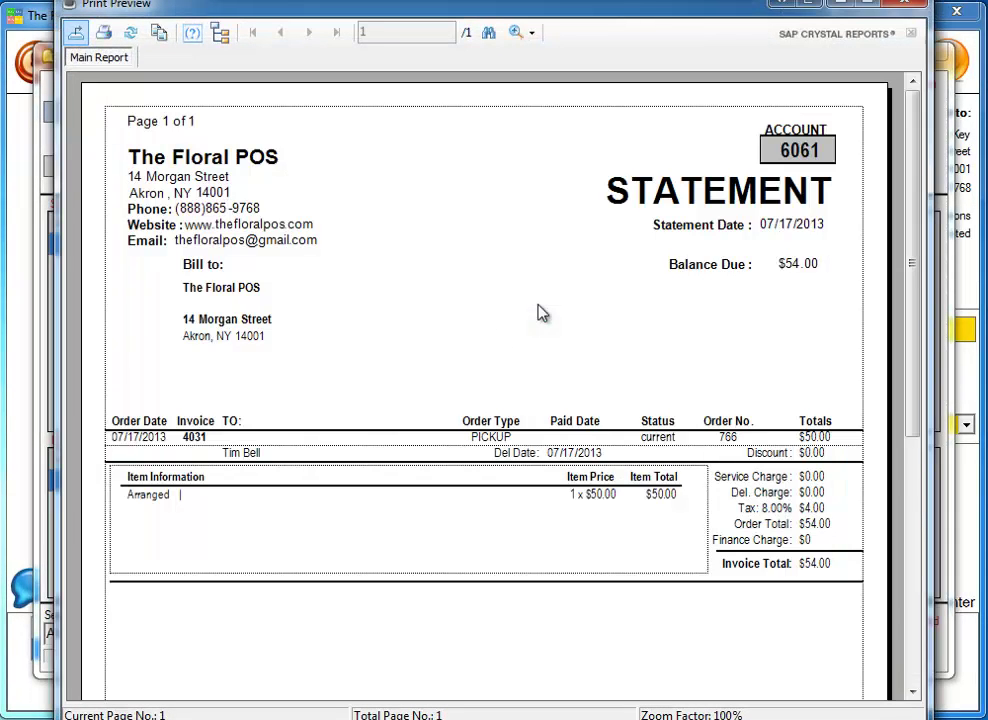
click(234, 456)
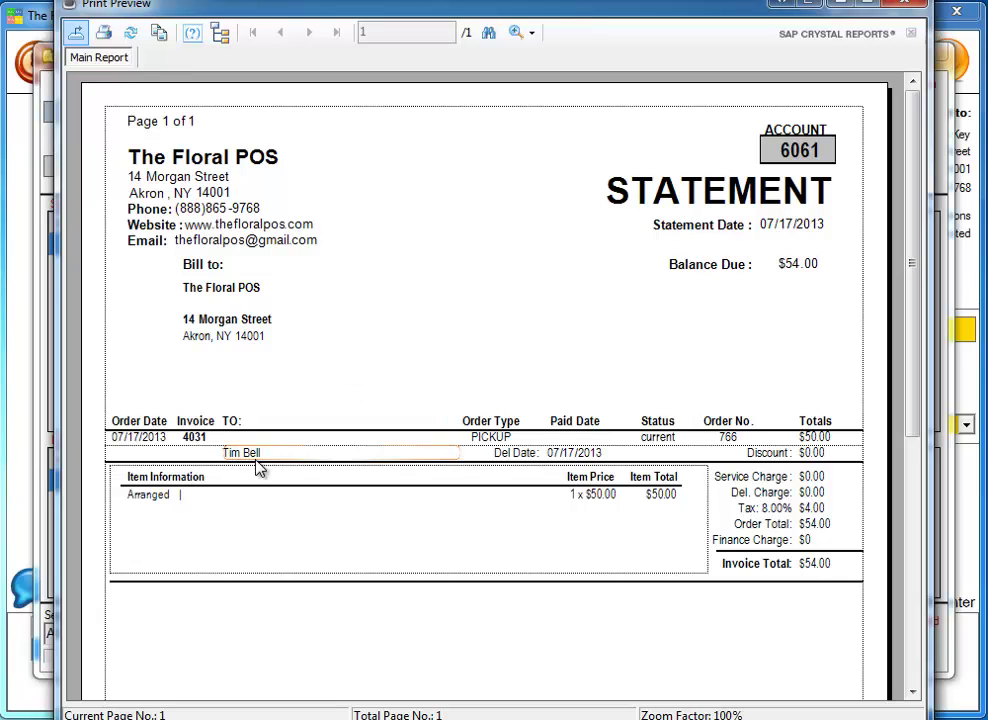
click(916, 277)
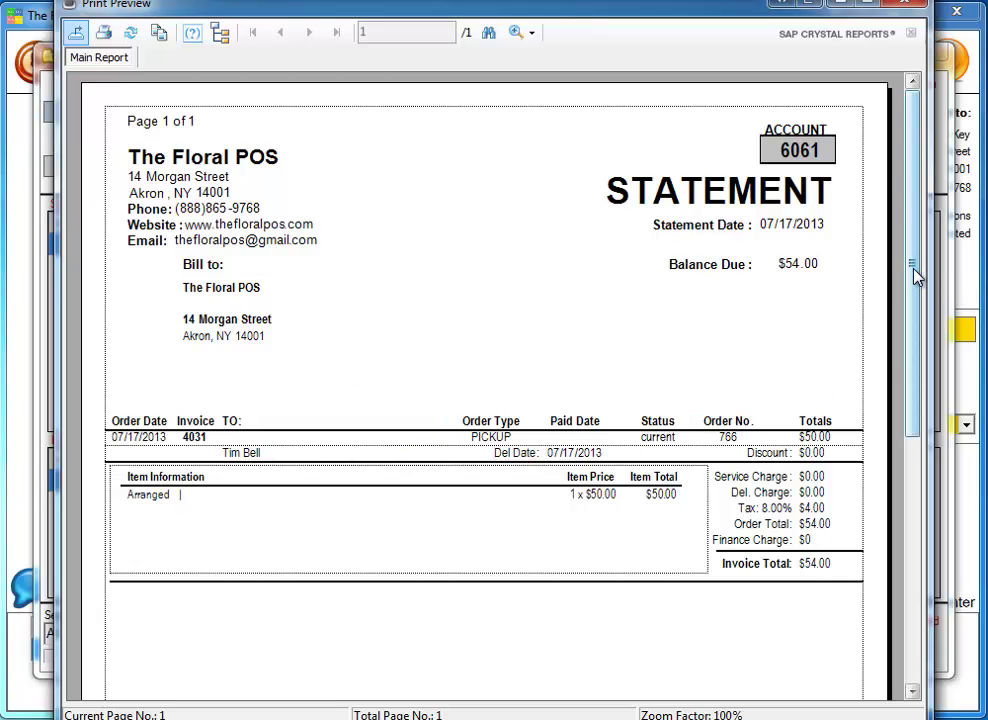
drag(916, 277, 903, 323)
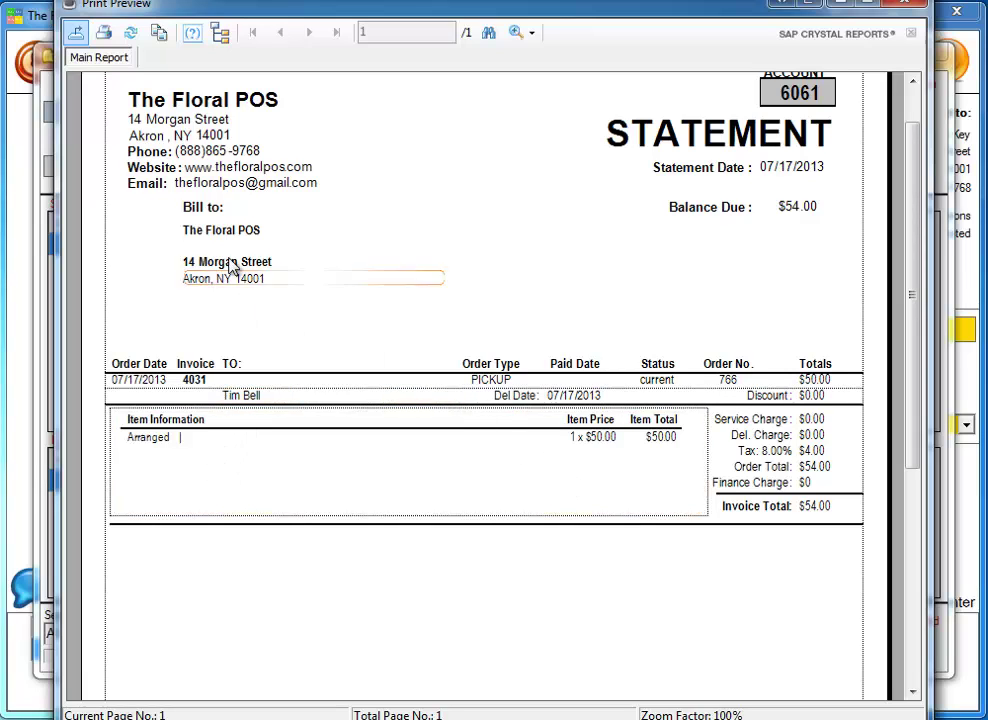
scroll(255, 318, down, 3)
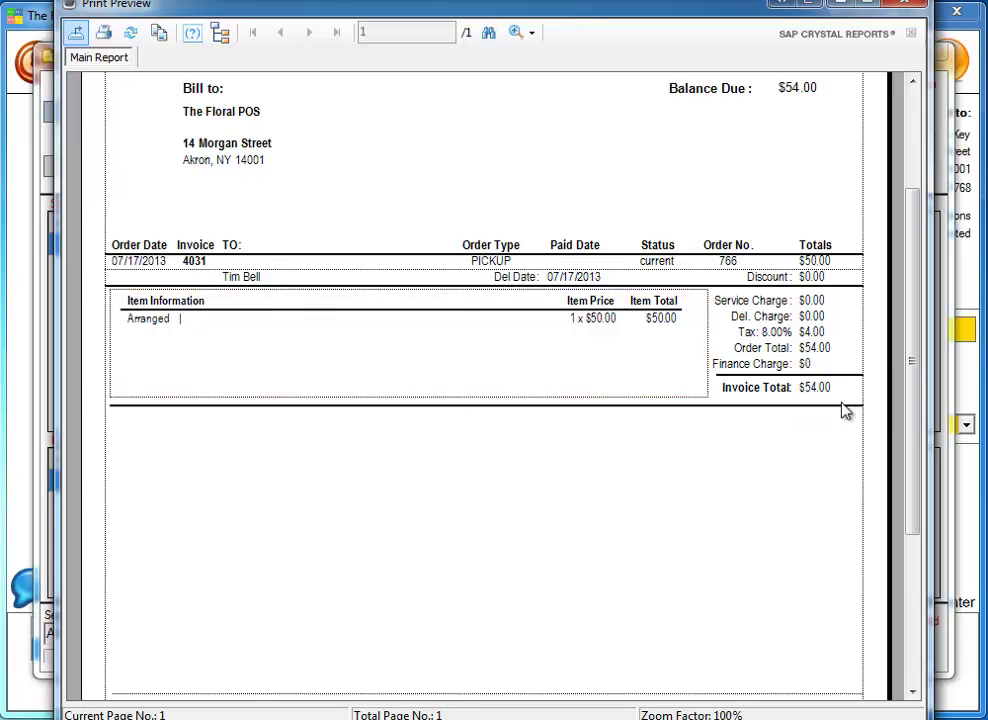
drag(911, 391, 922, 287)
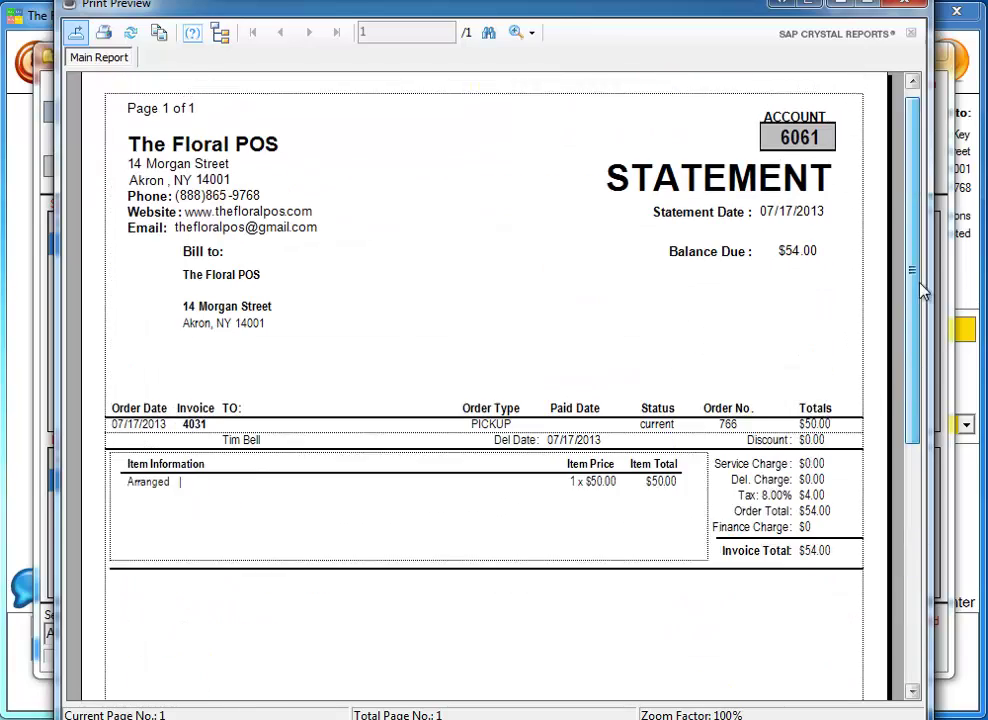
click(905, 8)
click(925, 55)
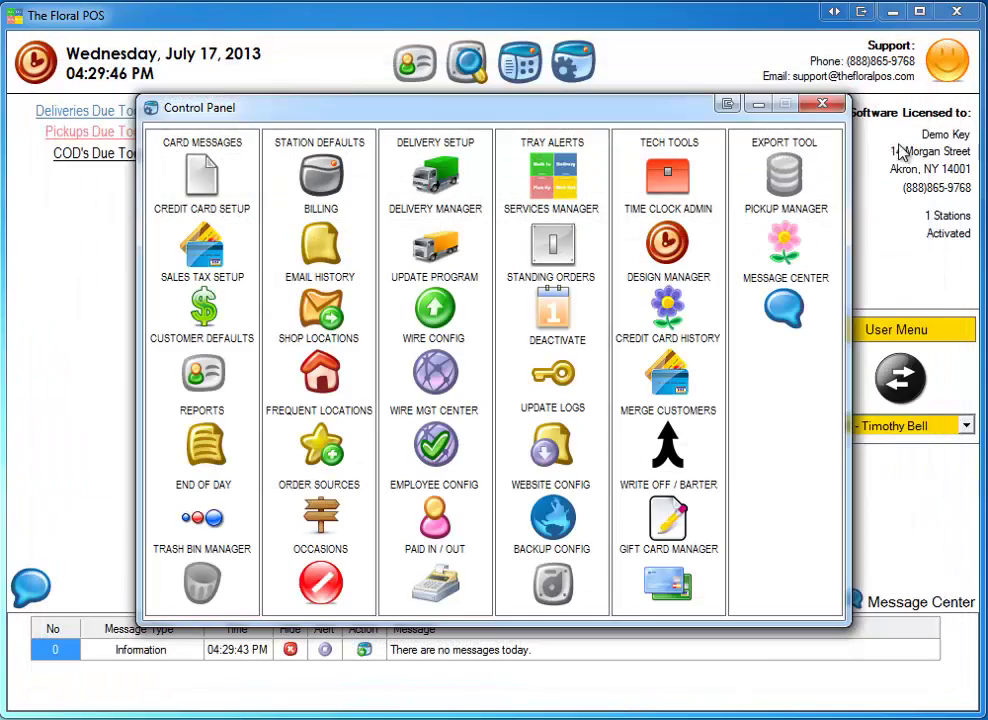
click(820, 105)
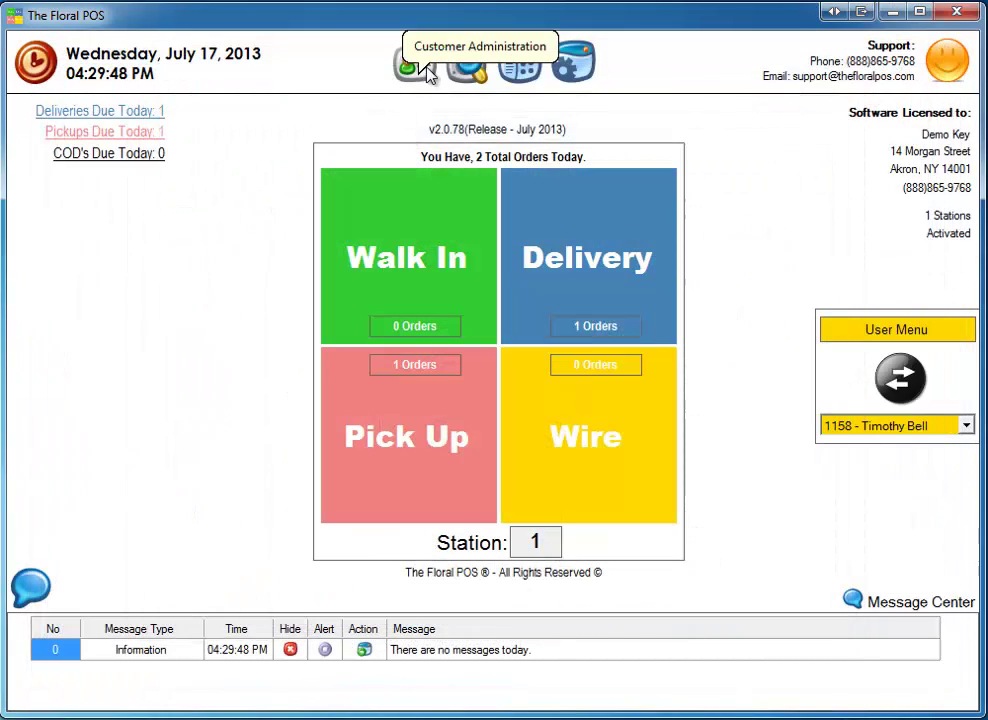
View the sub accounts linked to The Floral POS main account in Customer Administration, and close the customer record.
click(426, 70)
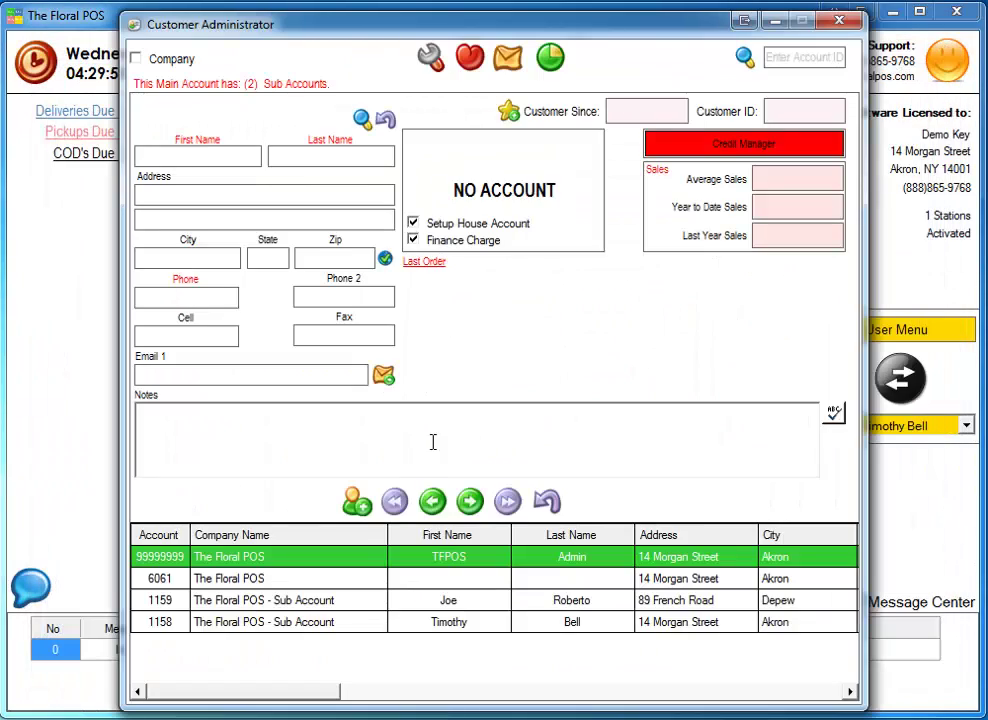
click(370, 578)
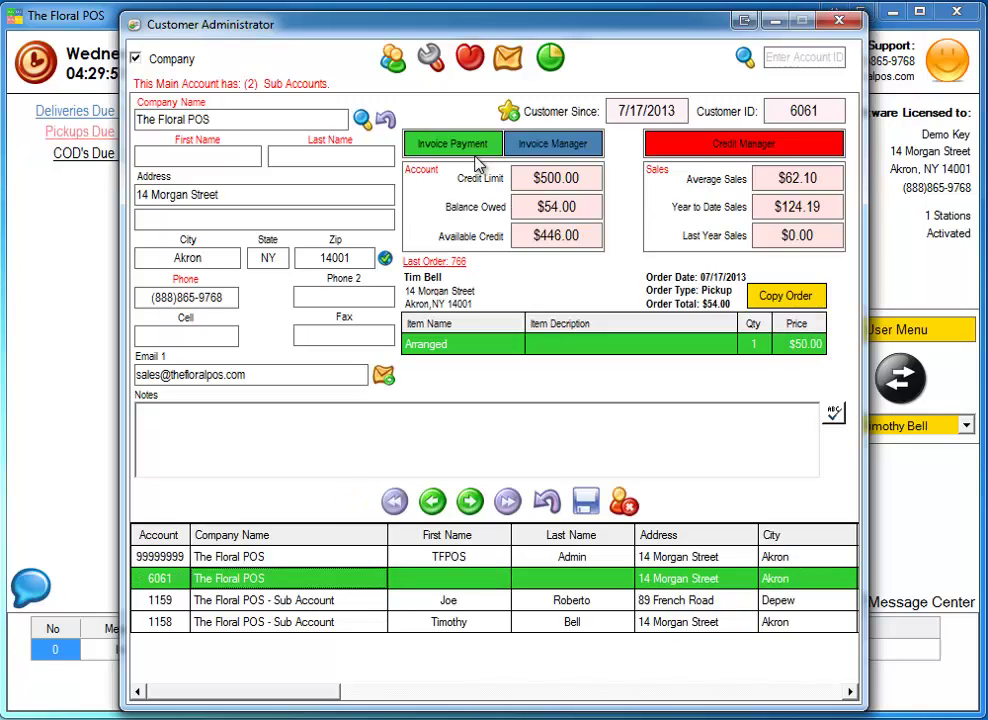
click(396, 62)
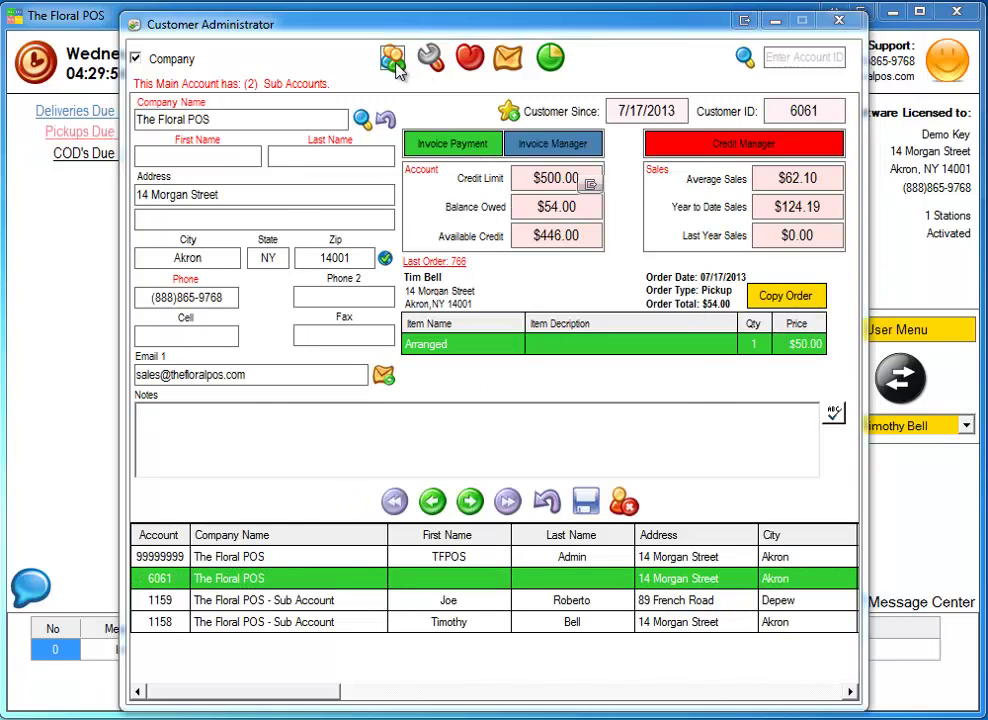
click(682, 187)
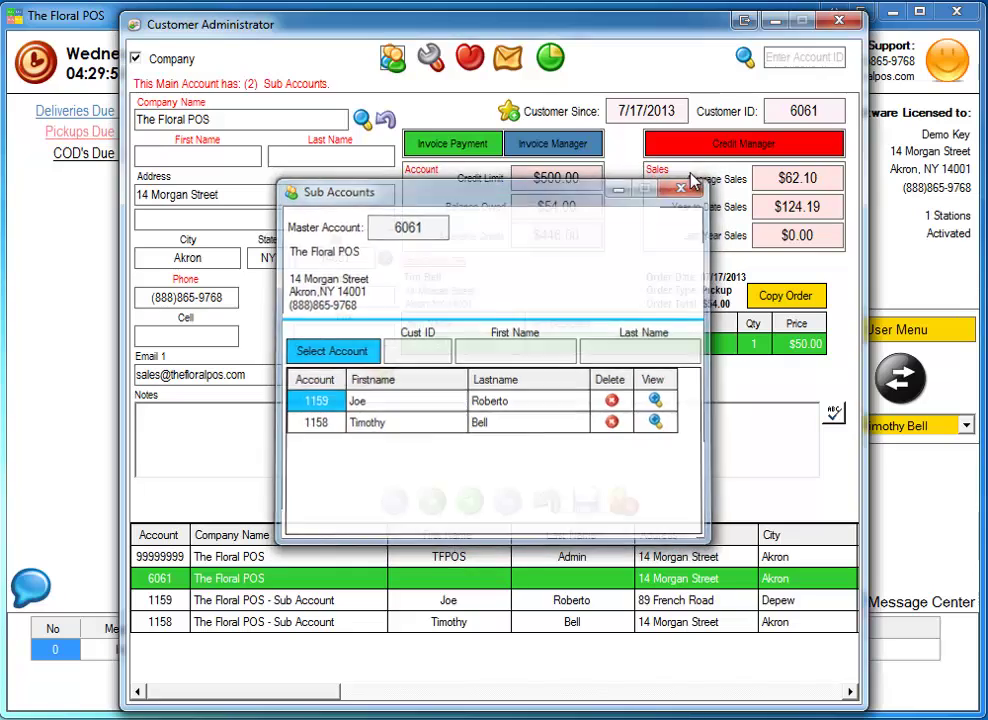
click(838, 21)
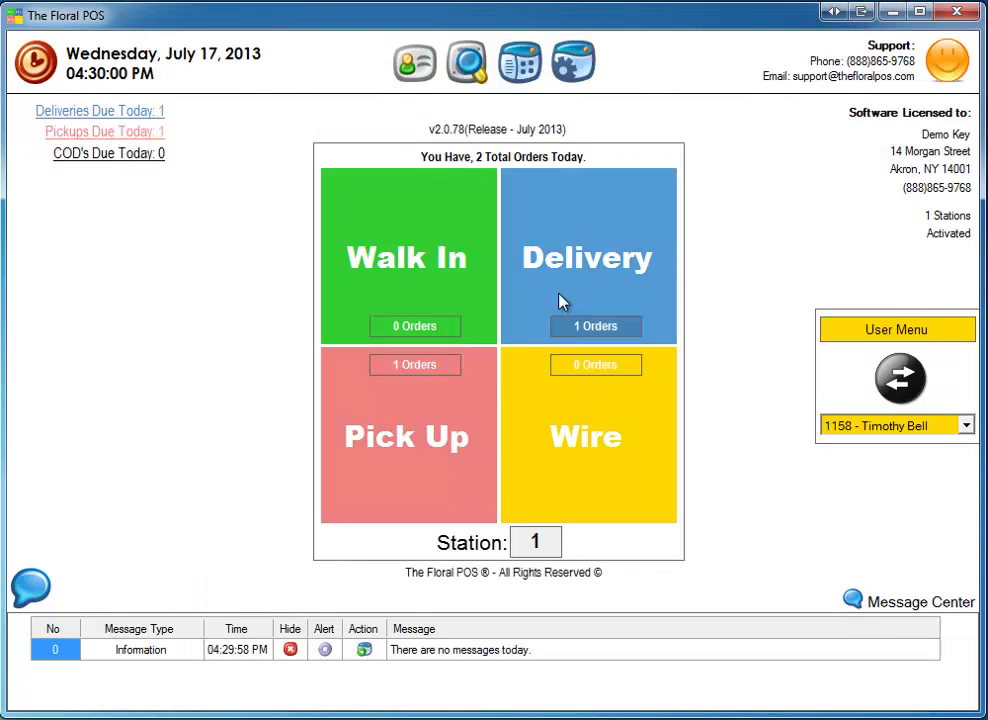
Start a delivery order, search customers for "the", assign the Sales & Support Manager's sub account, and close the order without saving.
click(557, 297)
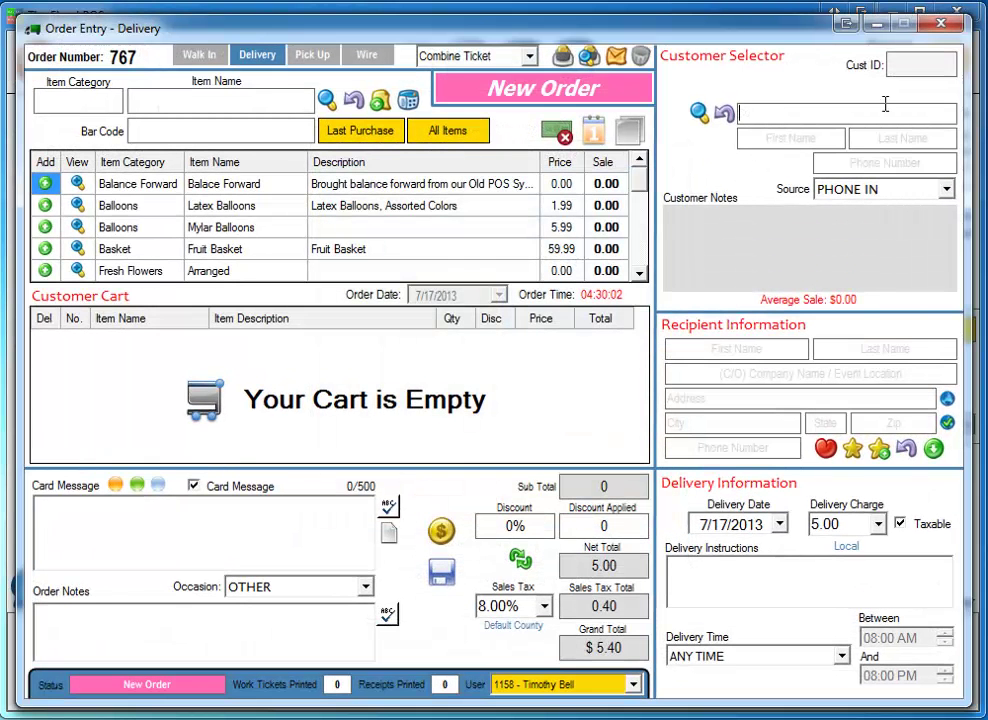
text(the)
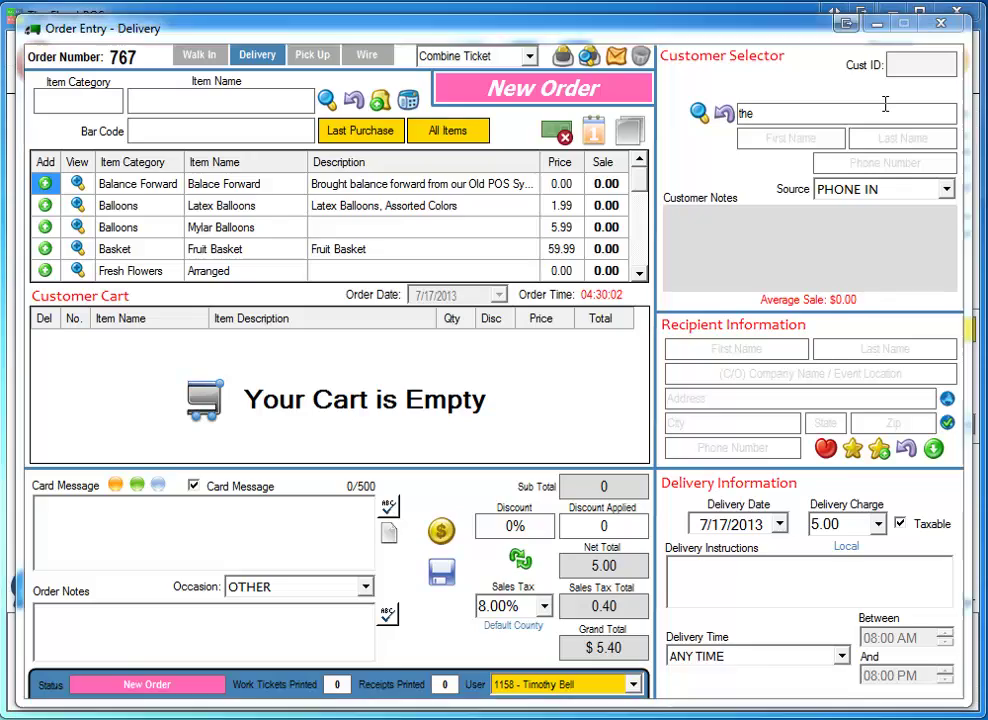
key(Return)
click(269, 578)
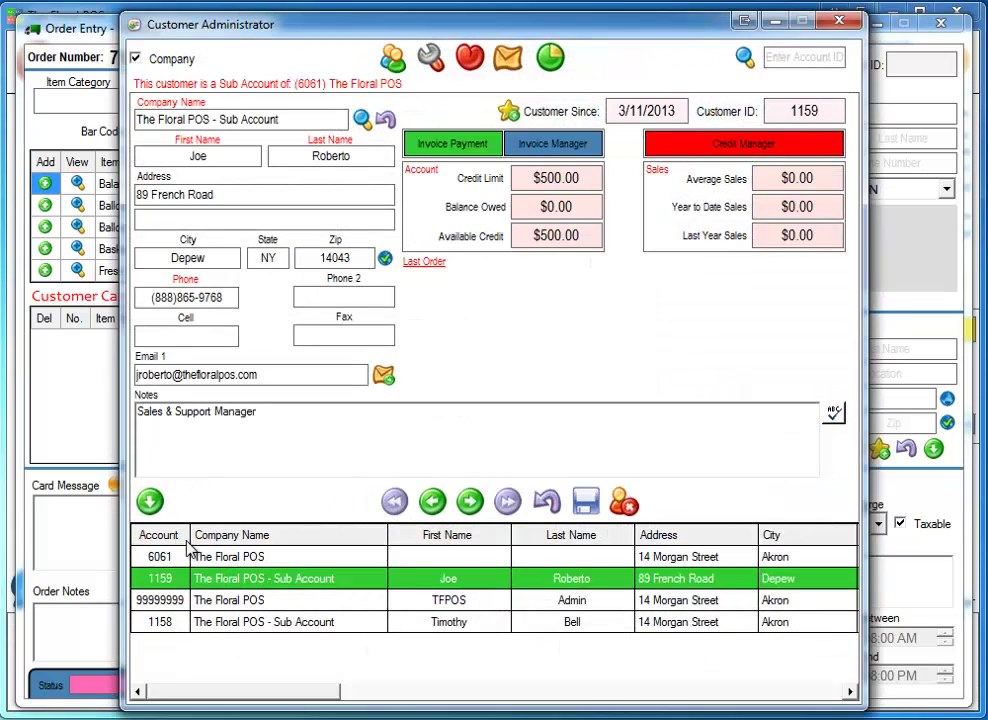
click(149, 501)
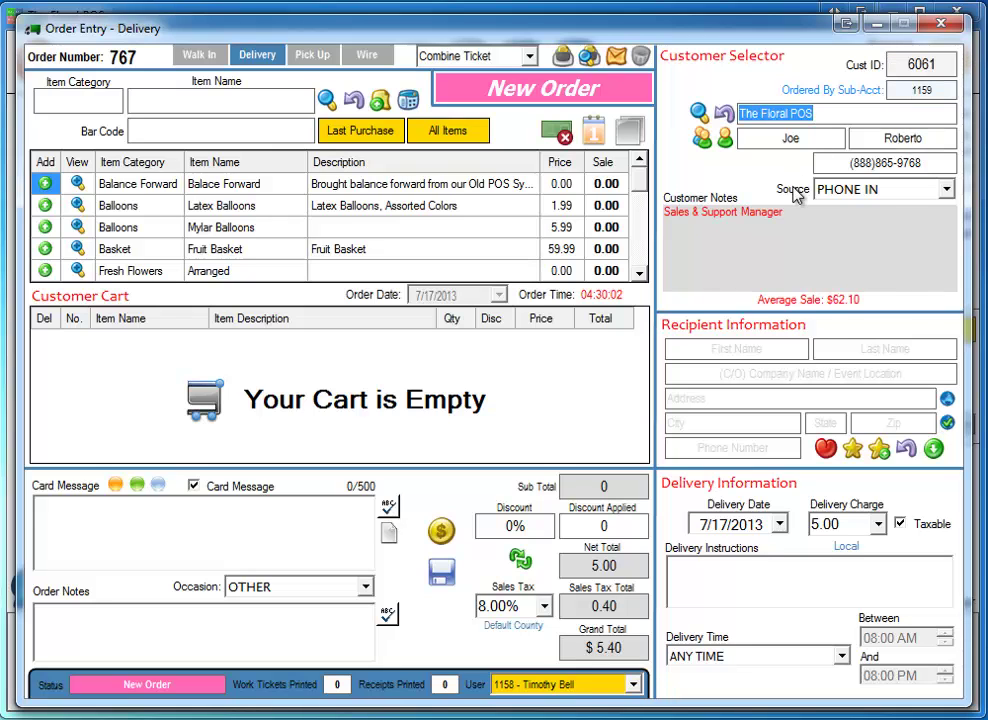
click(943, 23)
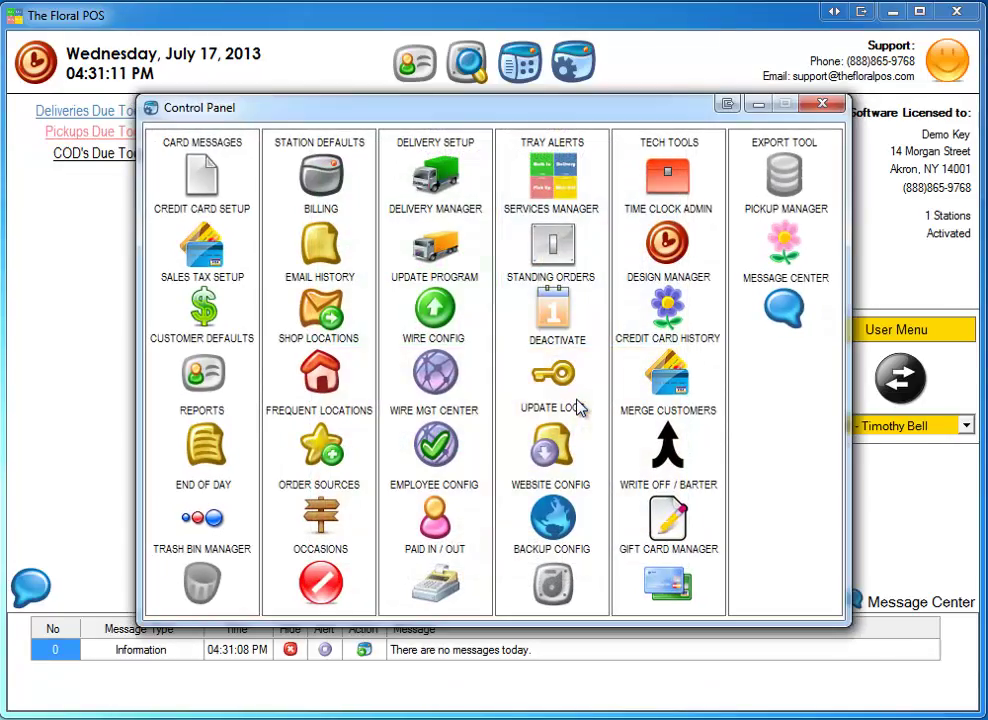
Examine the v2.0.78 July release notes in the update logs, highlight that section, and return to the main screen.
click(575, 405)
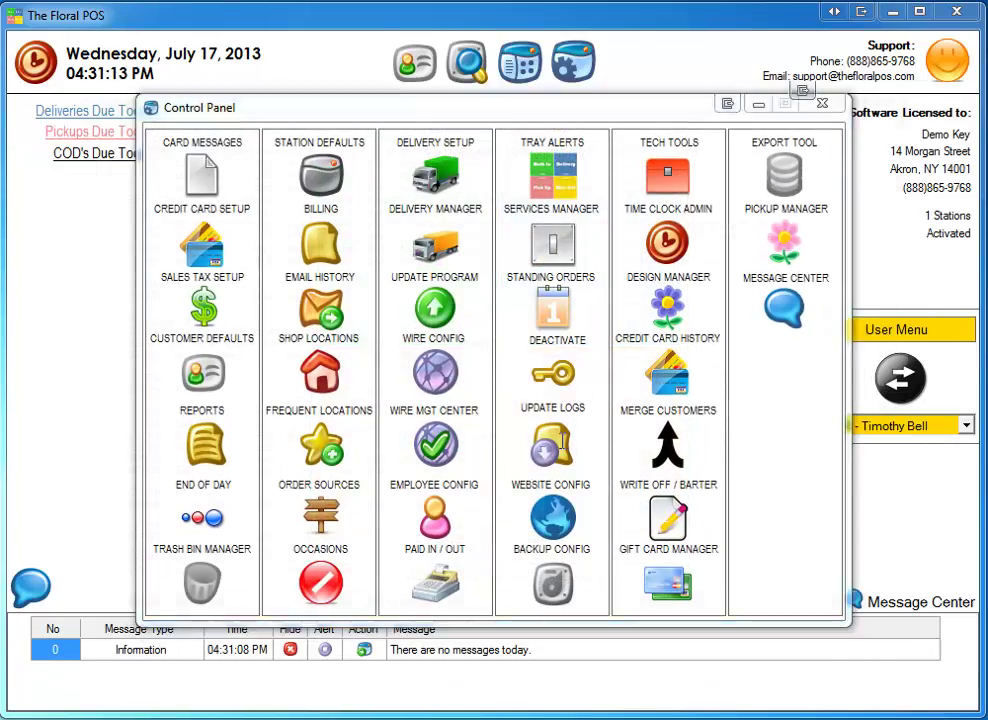
scroll(743, 236, down, 1)
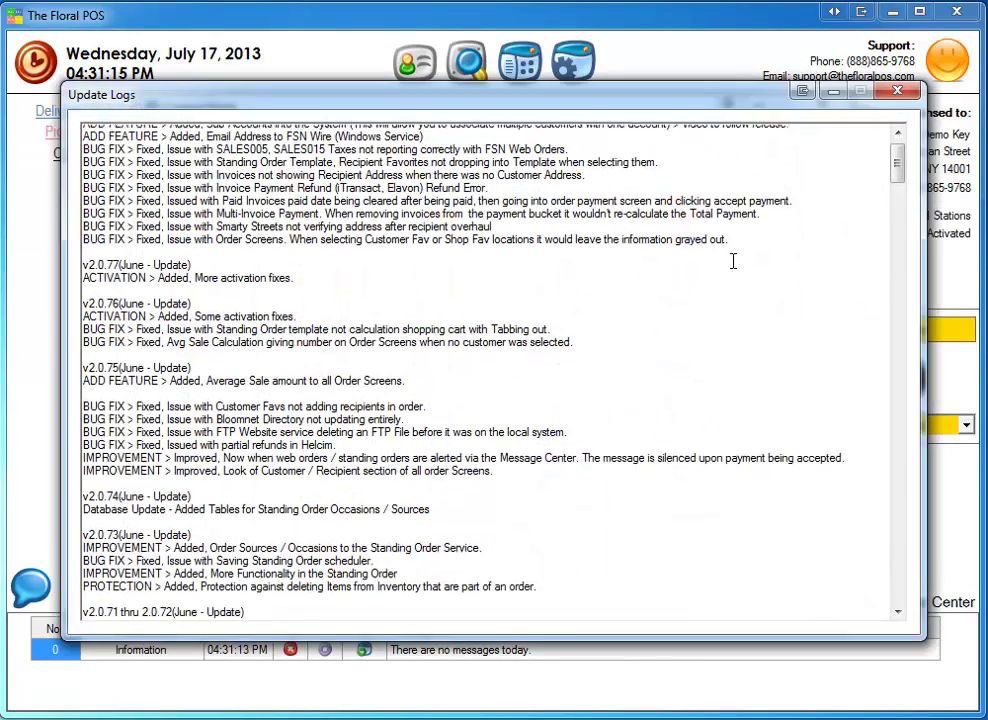
scroll(743, 249, up, 1)
drag(743, 258, 85, 130)
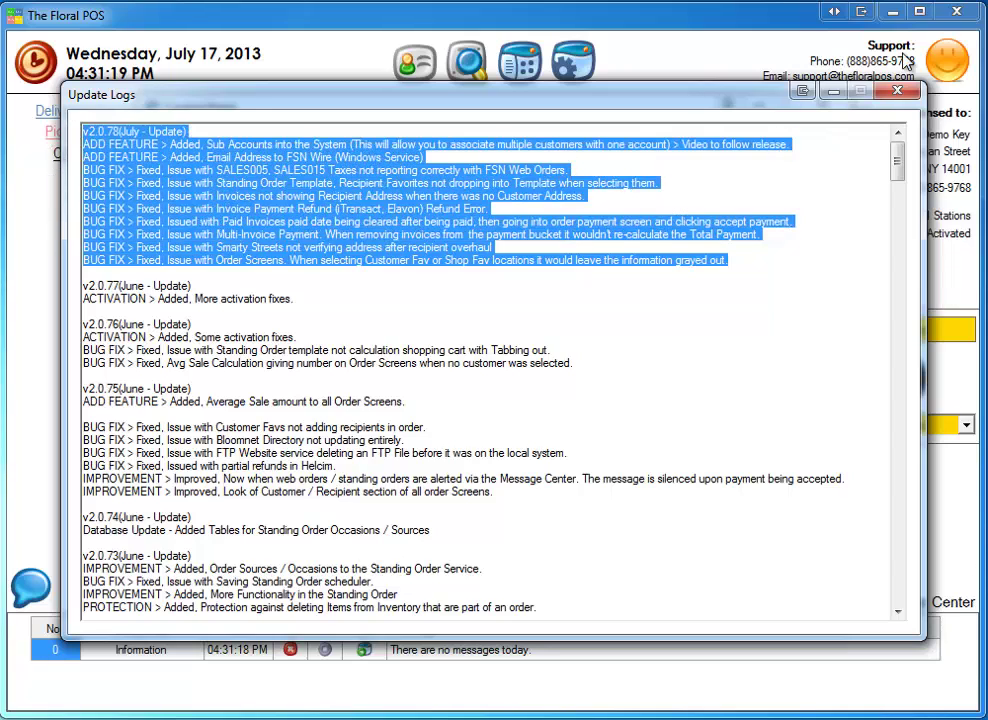
click(897, 91)
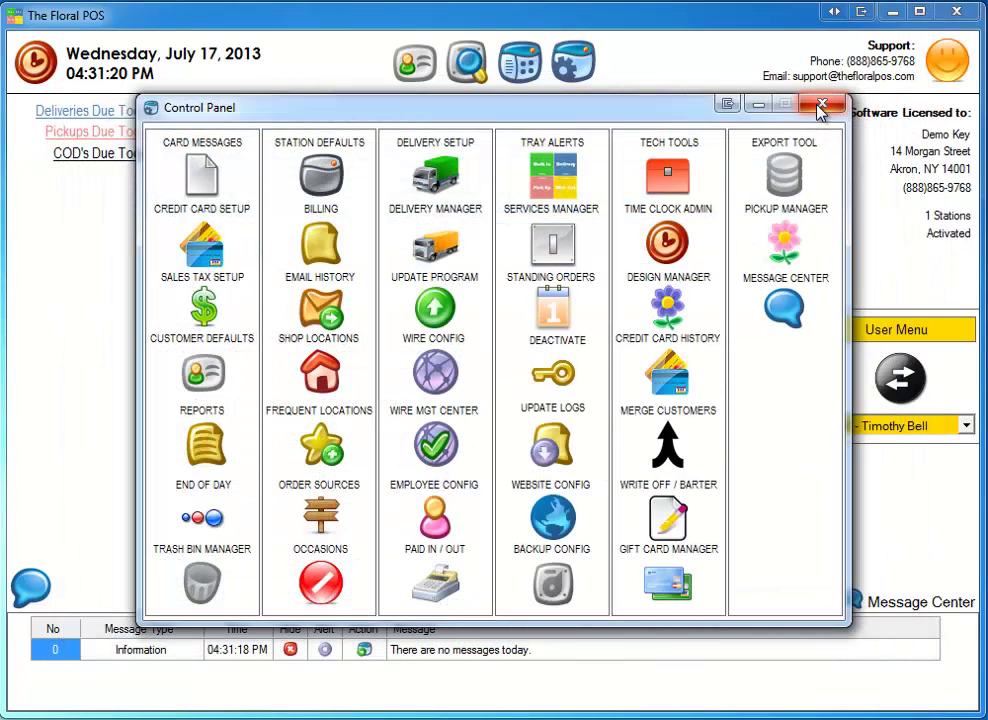
click(822, 104)
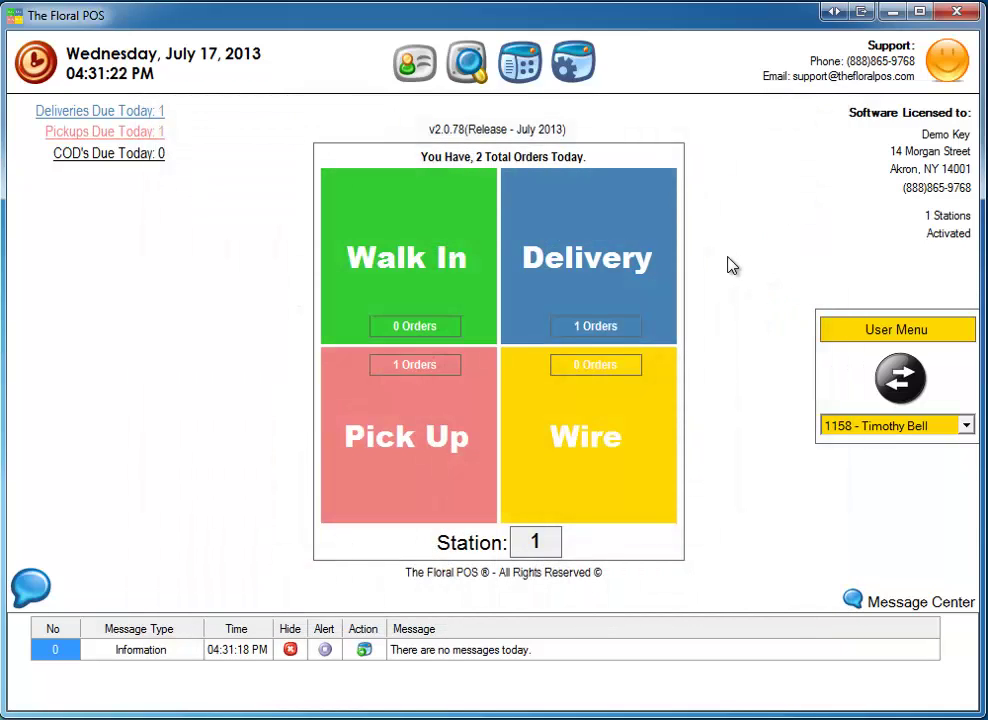